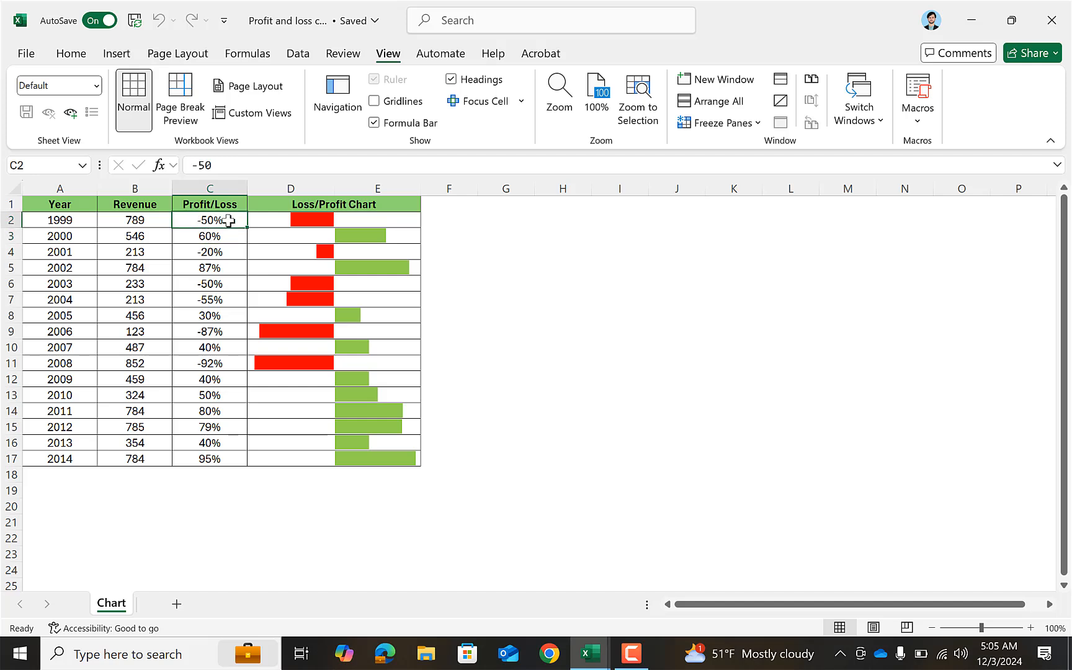
# Set the 1999 Profit/Loss value in C2 to -60 and inspect the loss bar cells in column D.
pyautogui.click(291, 220)
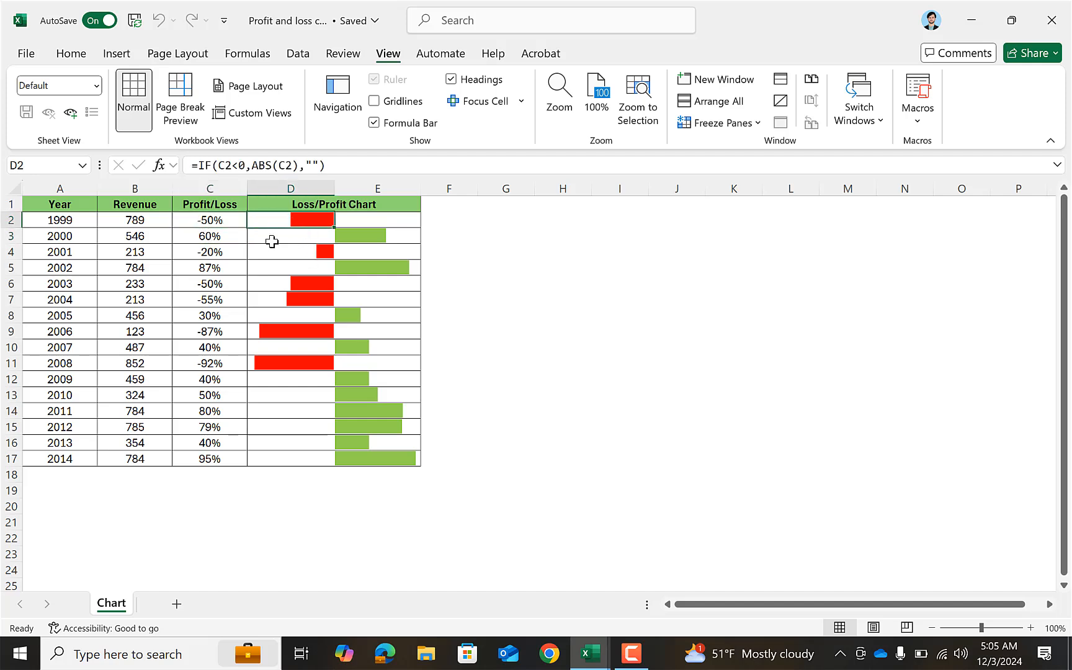
pyautogui.click(230, 220)
pyautogui.click(225, 241)
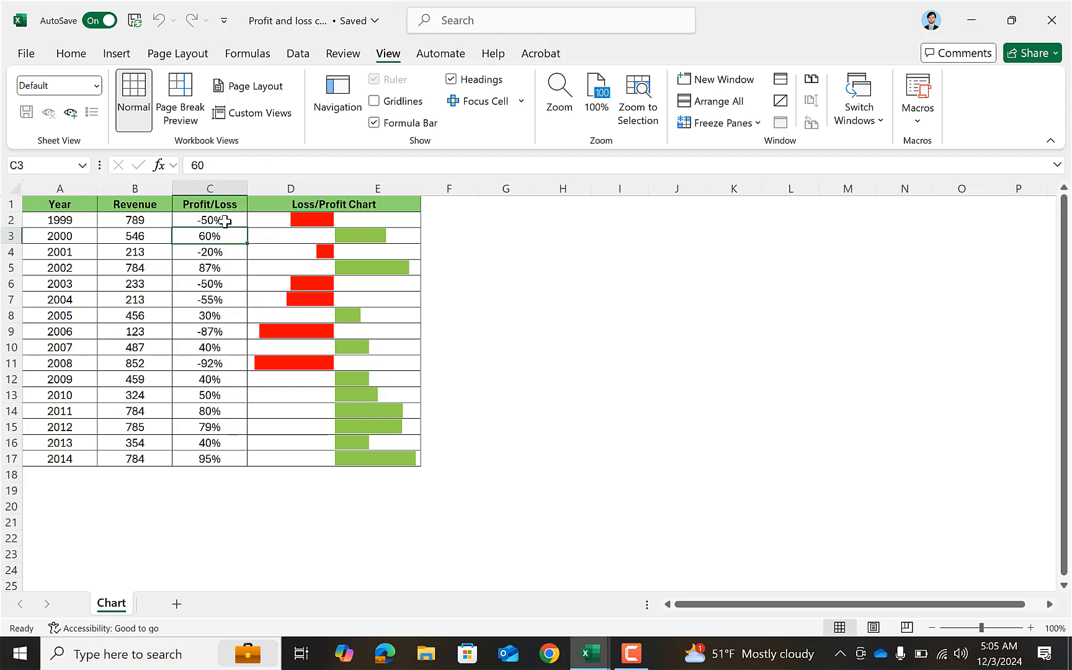
pyautogui.click(221, 223)
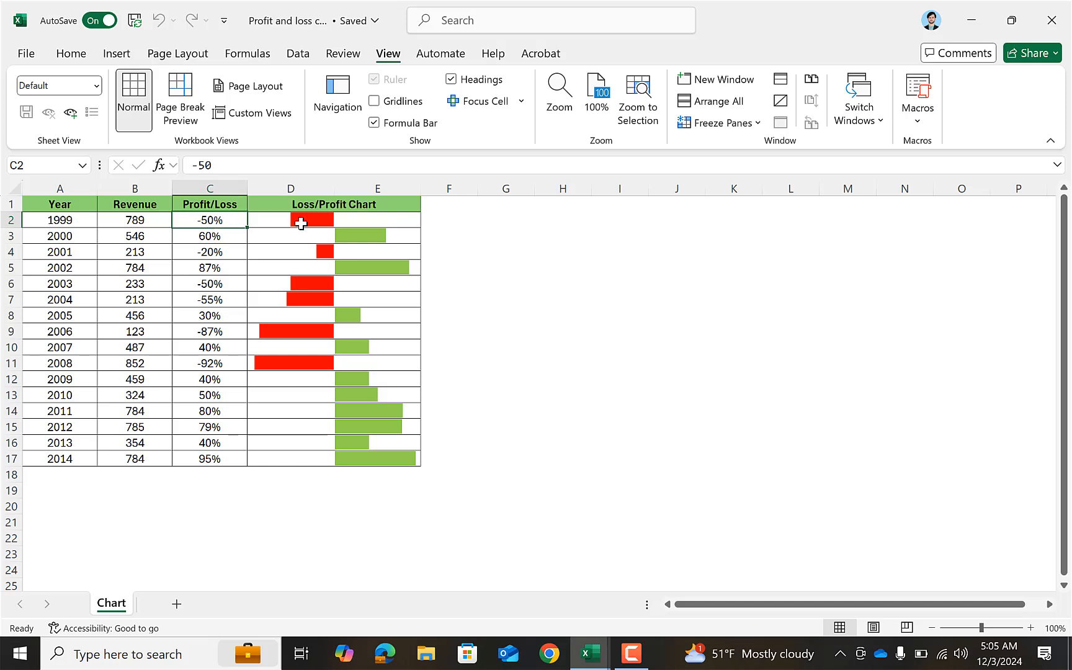
pyautogui.doubleClick(211, 221)
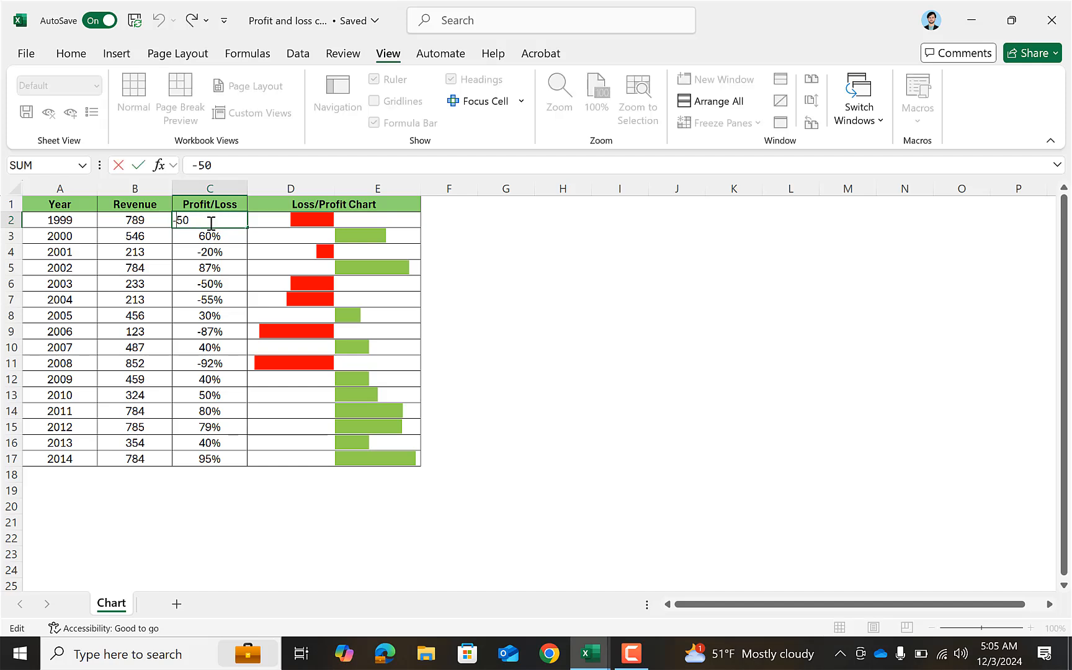
pyautogui.press('BackSpace')
pyautogui.write('6')
pyautogui.press('Return')
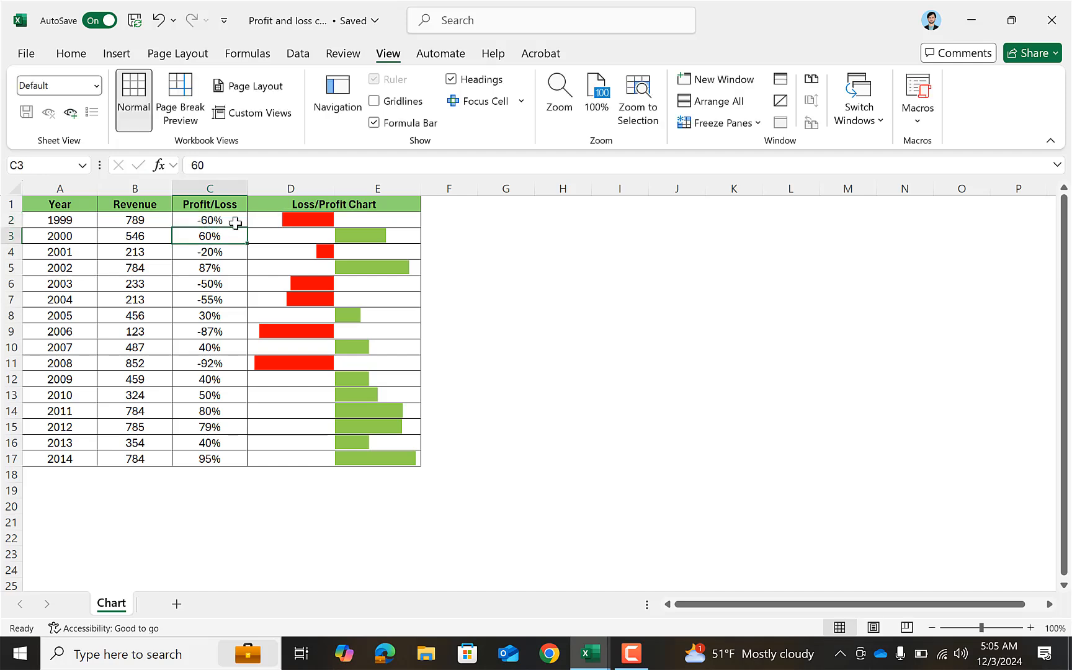
pyautogui.click(289, 220)
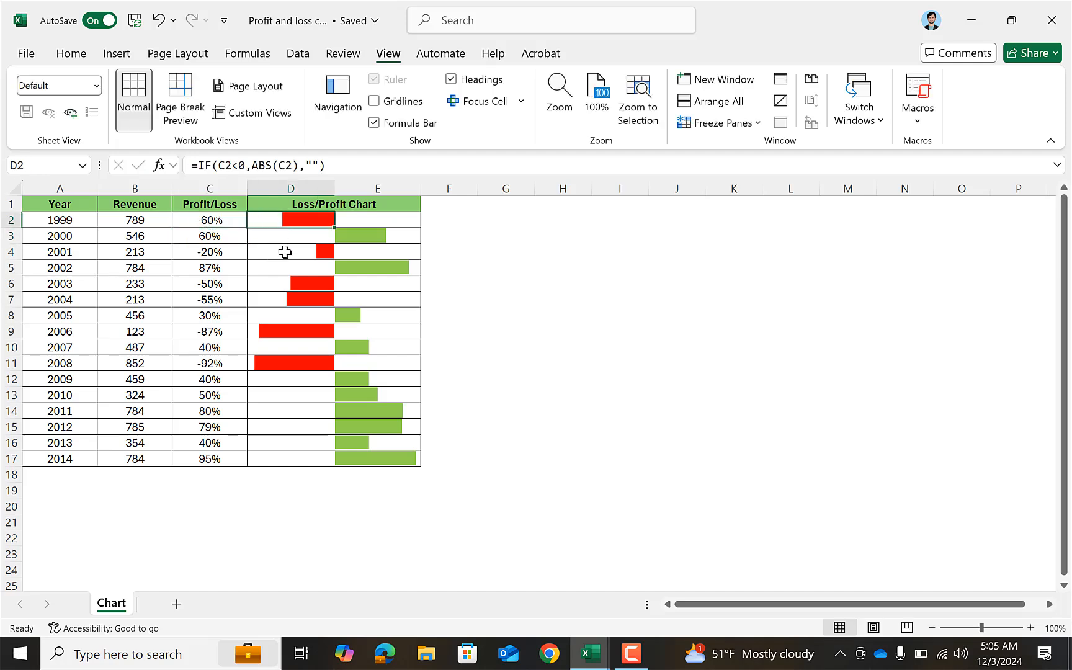
pyautogui.click(265, 282)
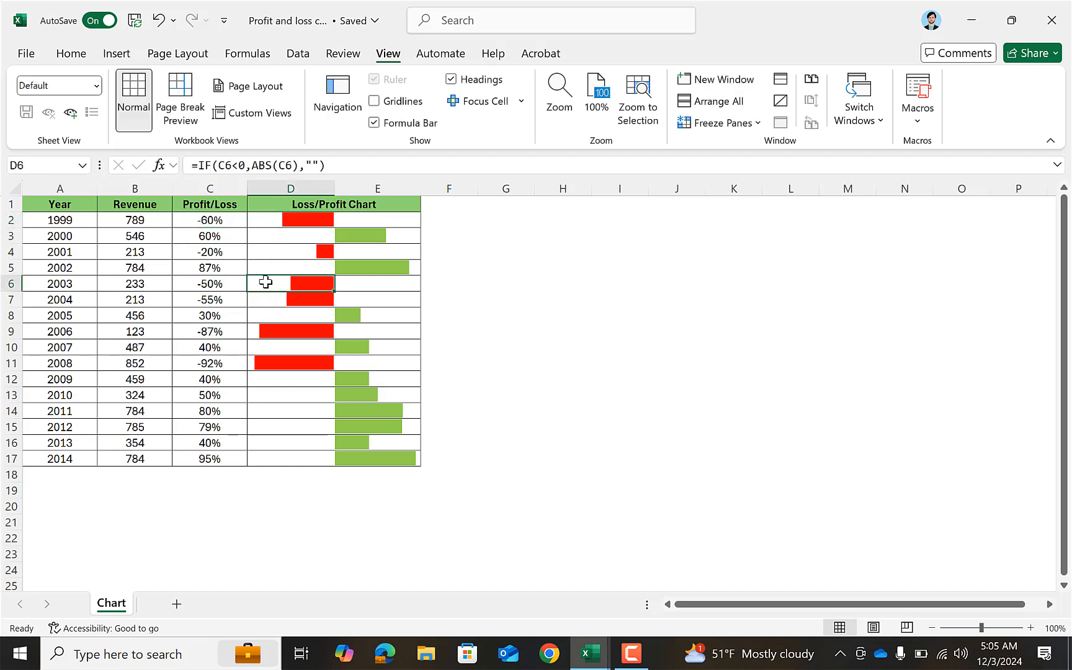
pyautogui.click(304, 317)
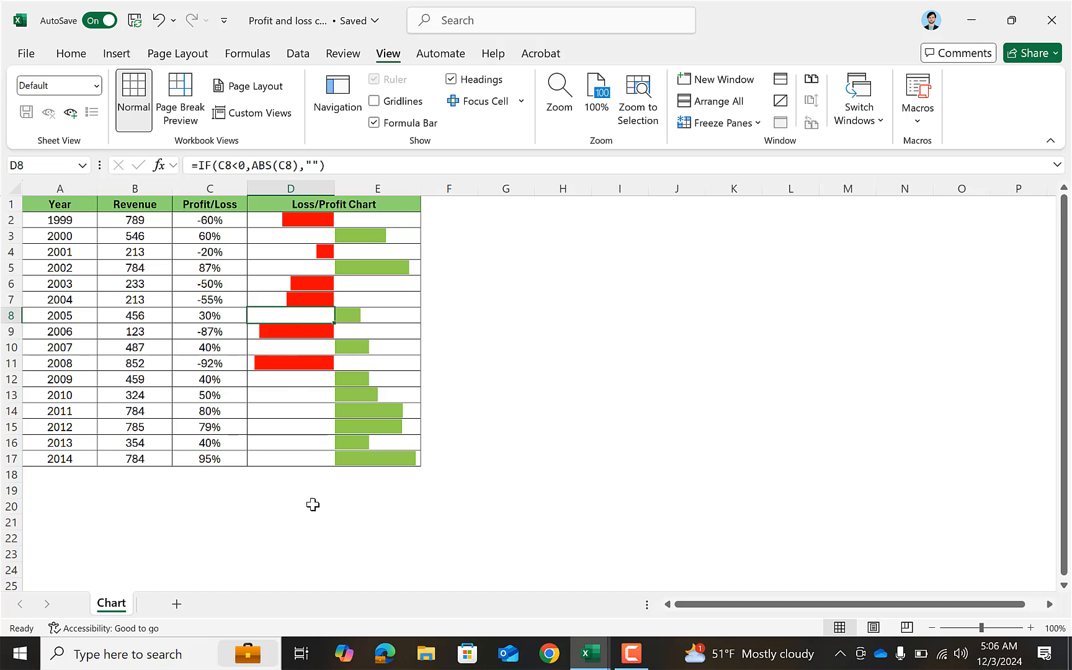
# Copy the Year, Revenue and Profit/Loss table (A1:C17) from the Chart sheet into a new sheet and widen columns A to C.
pyautogui.click(178, 603)
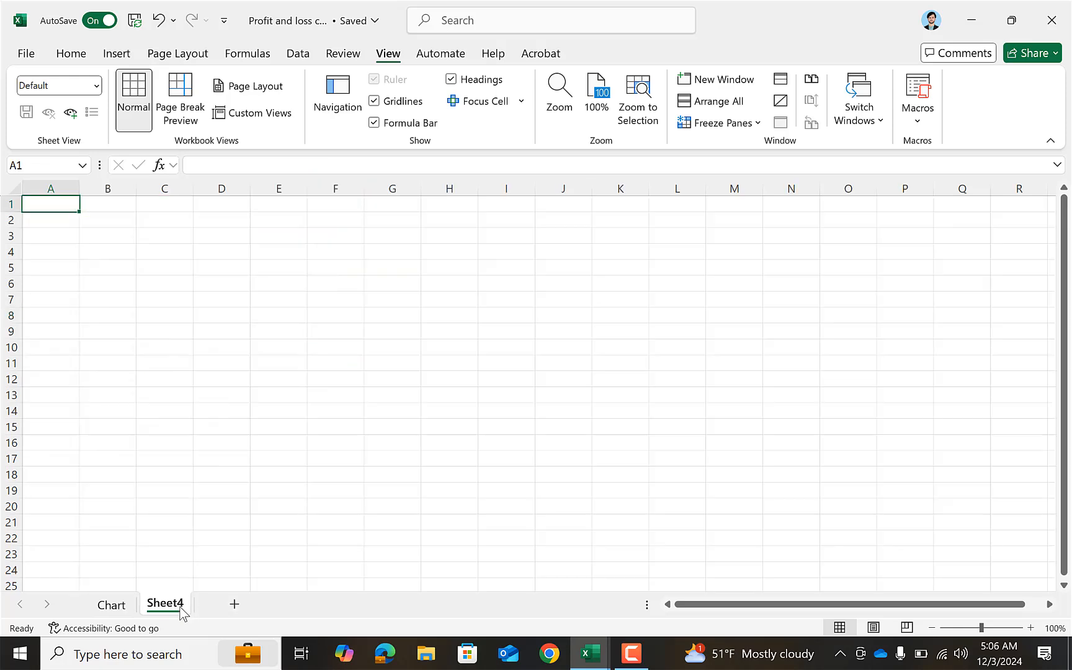
pyautogui.click(112, 604)
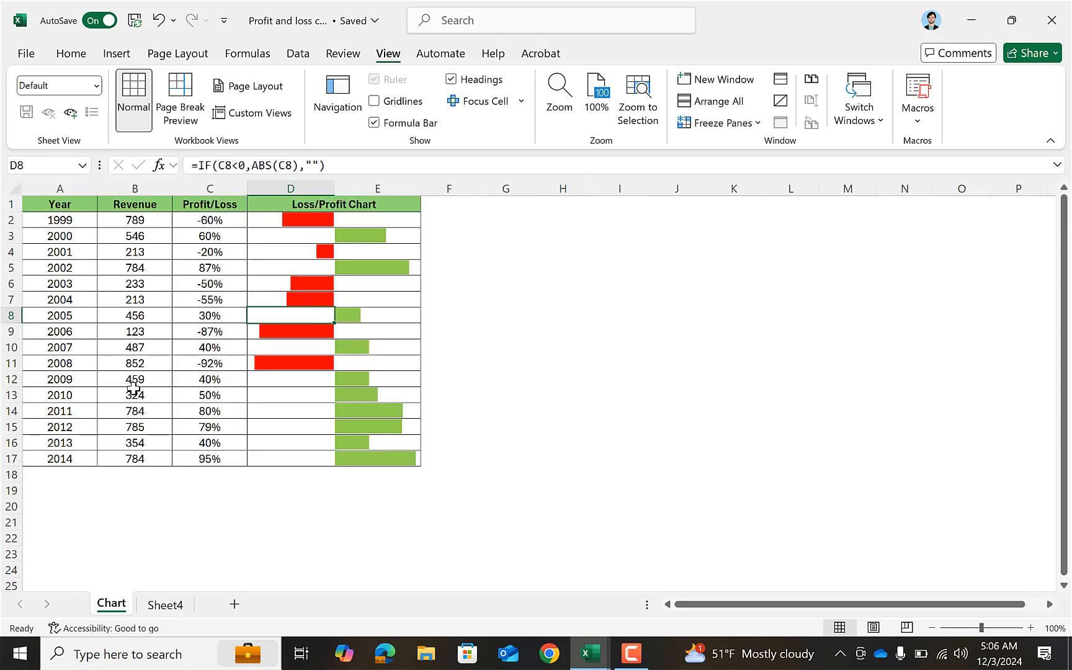
pyautogui.click(32, 204)
pyautogui.moveTo(135, 236); pyautogui.dragTo(200, 456)
pyautogui.hotkey('ctrl', 'c')
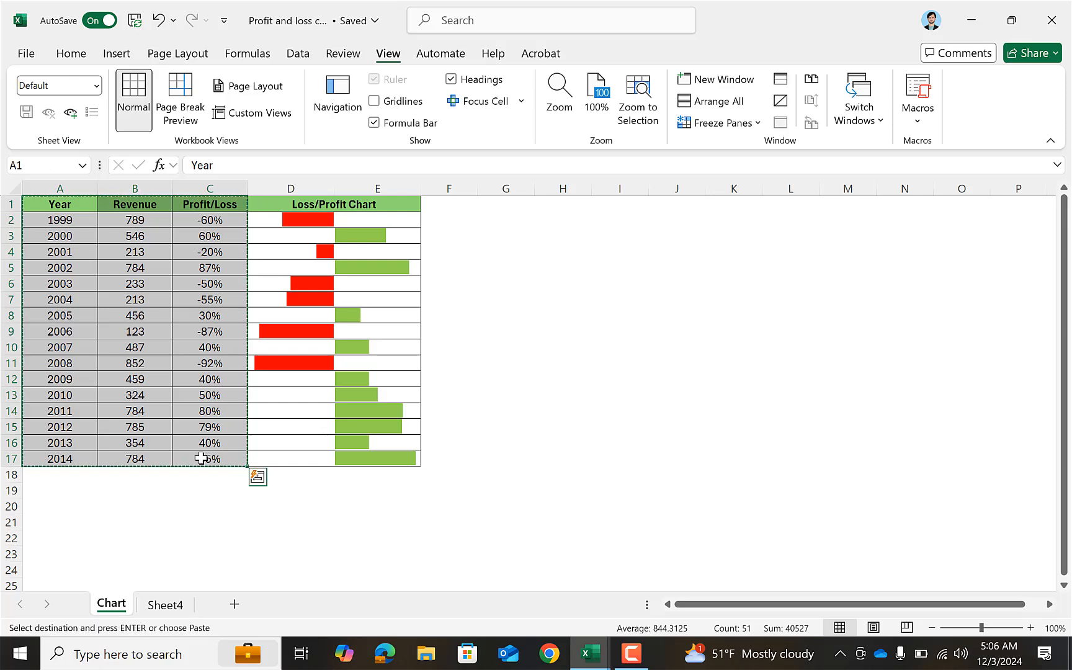
pyautogui.click(168, 605)
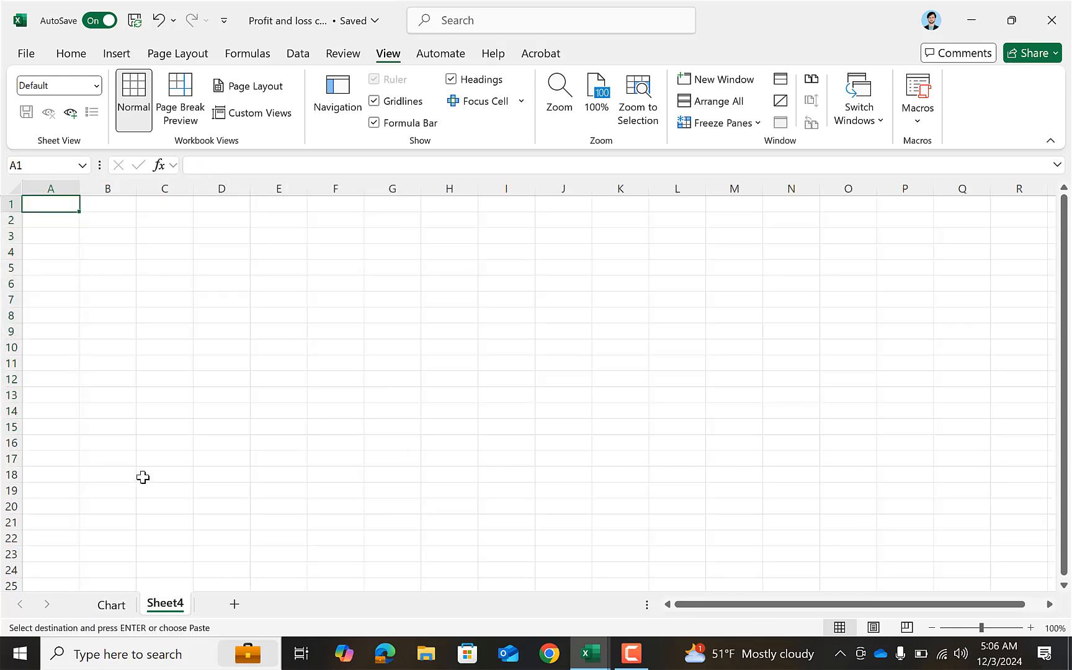
pyautogui.hotkey('ctrl', 'v')
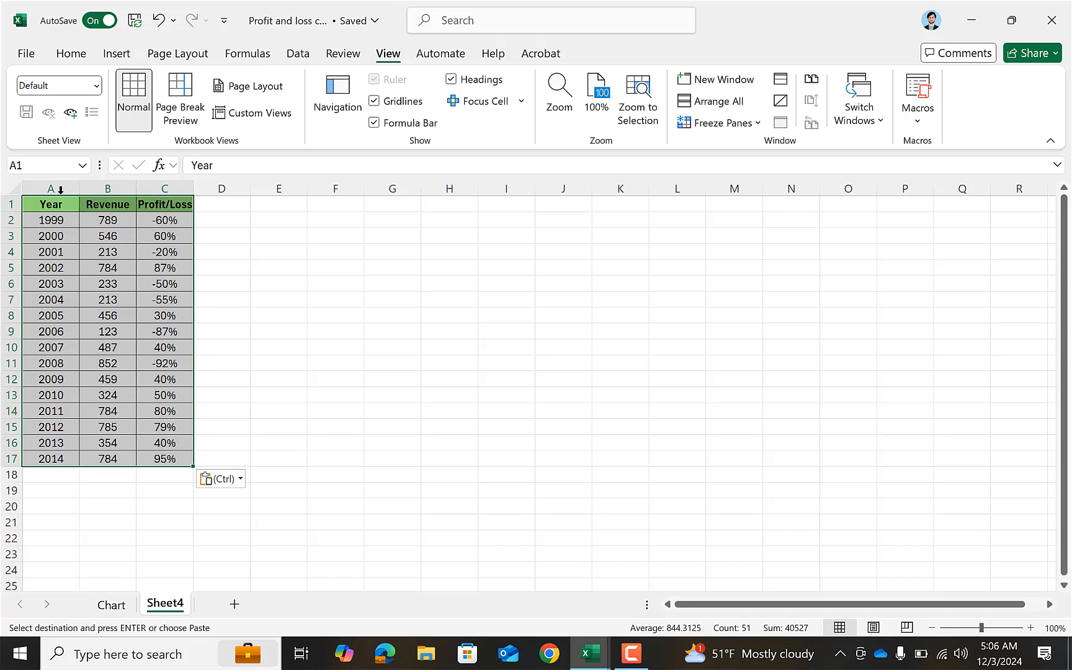
pyautogui.moveTo(54, 189); pyautogui.dragTo(248, 186)
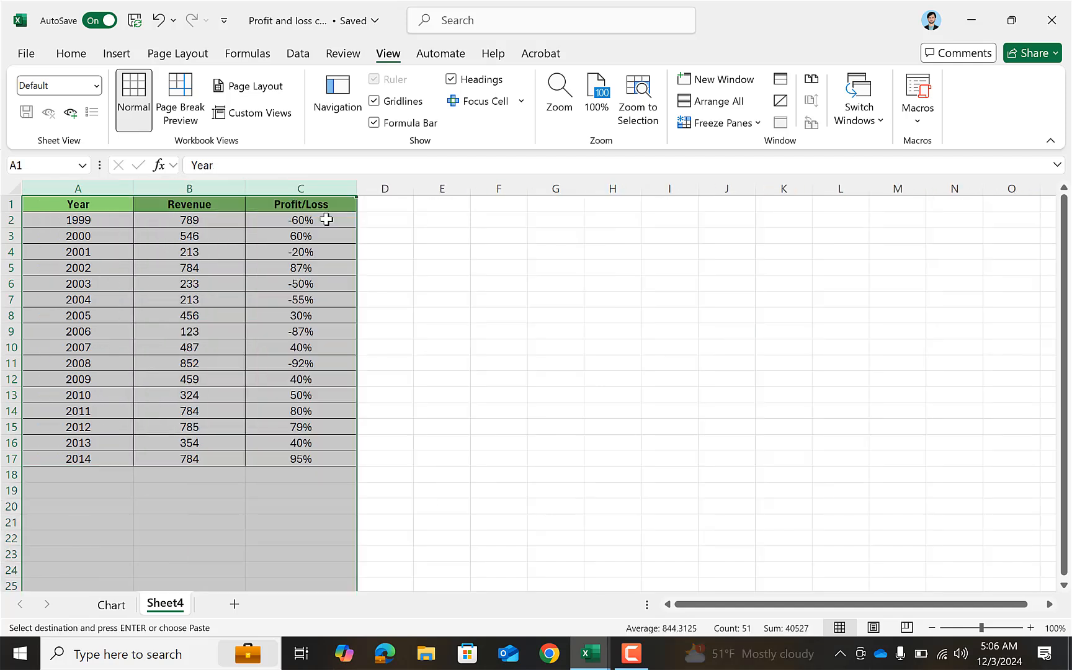
pyautogui.click(385, 204)
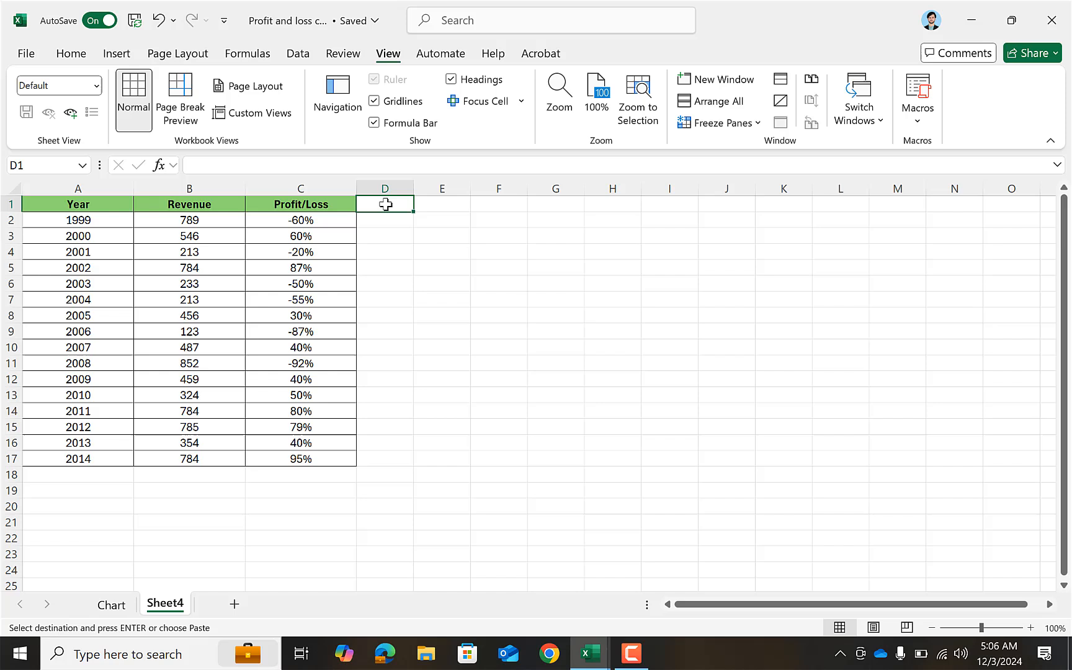
# Copy the Profit/Loss header's formatting onto D1:E1 and merge and center those two cells.
pyautogui.click(341, 208)
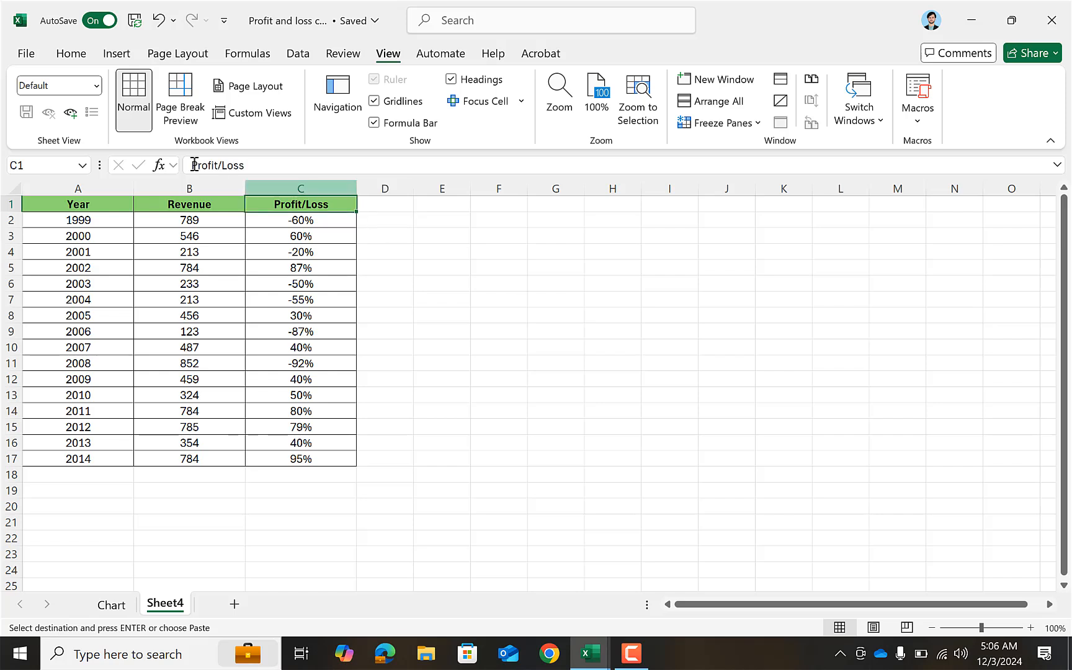
pyautogui.click(79, 55)
pyautogui.click(63, 122)
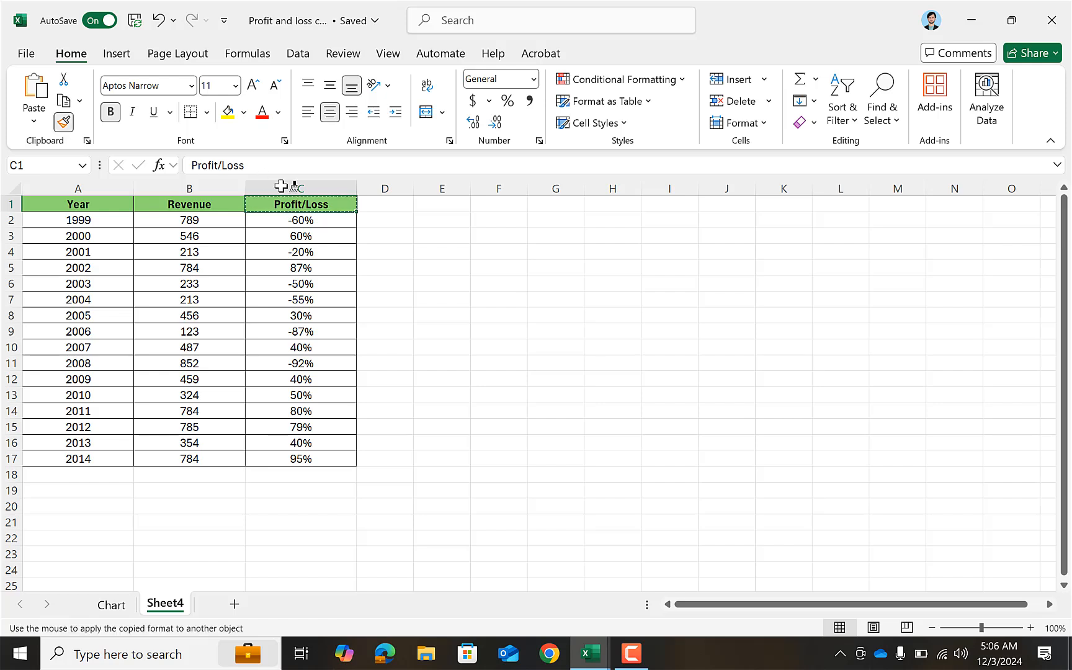
pyautogui.moveTo(376, 203); pyautogui.dragTo(430, 203)
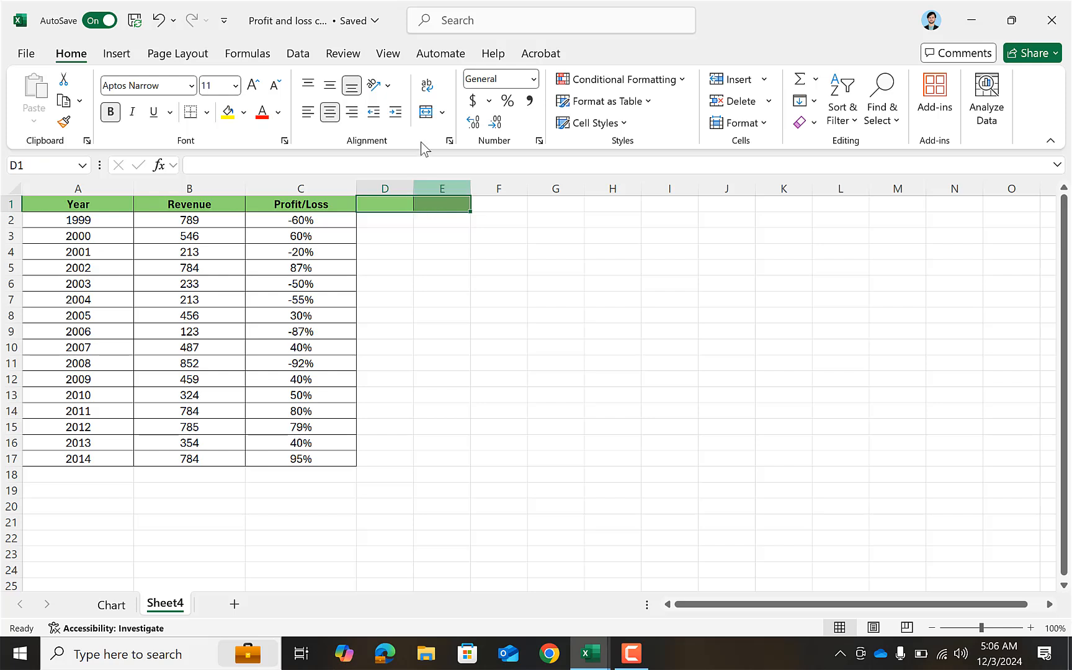
pyautogui.click(425, 111)
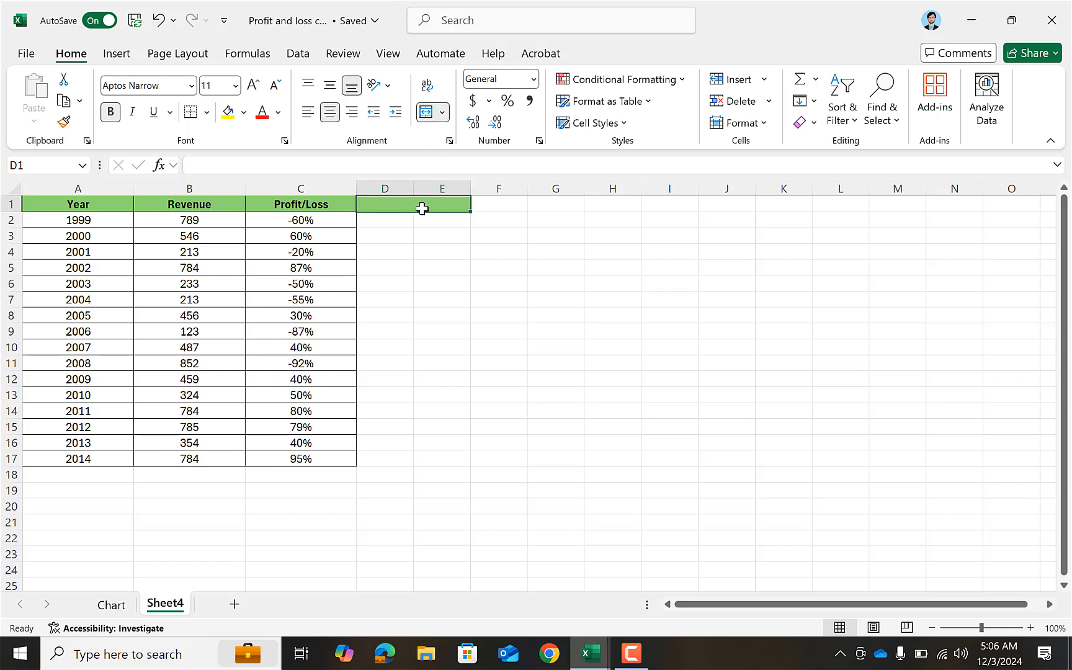
# Enter the heading "Loss/Profit Chart" in the merged header cell D1:E1.
pyautogui.write('L')
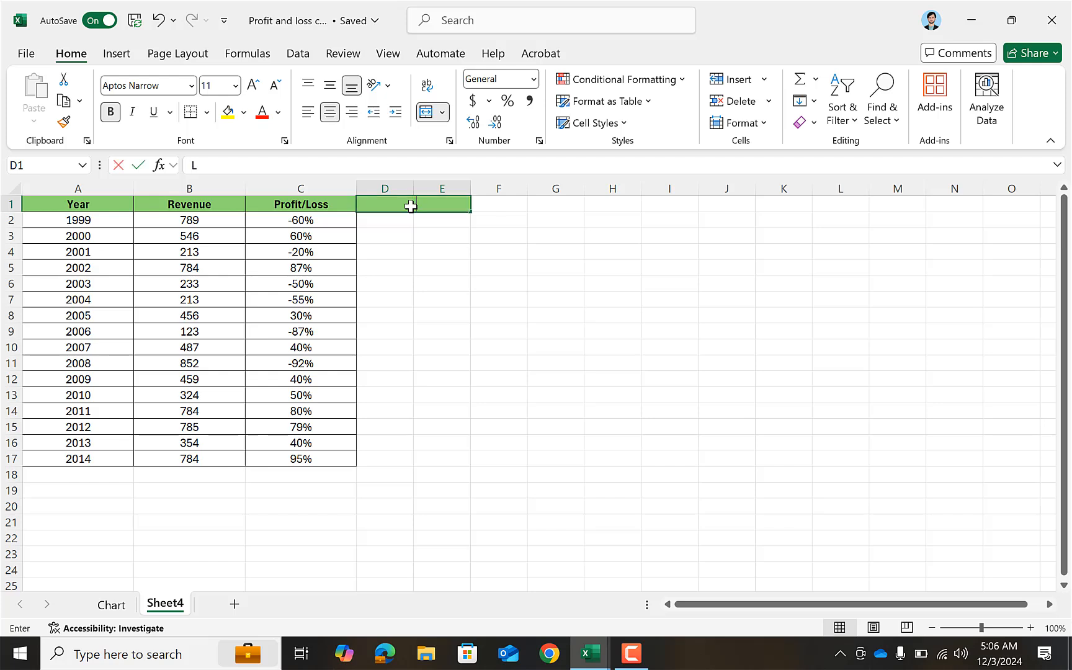
pyautogui.write('oss/')
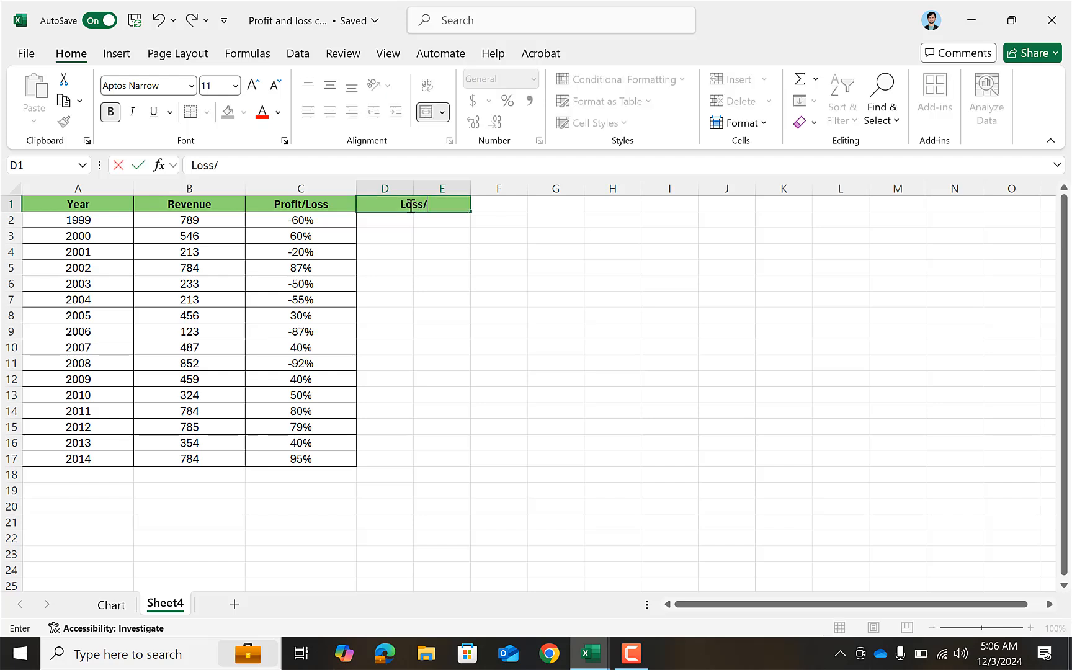
pyautogui.write('Profit Chart')
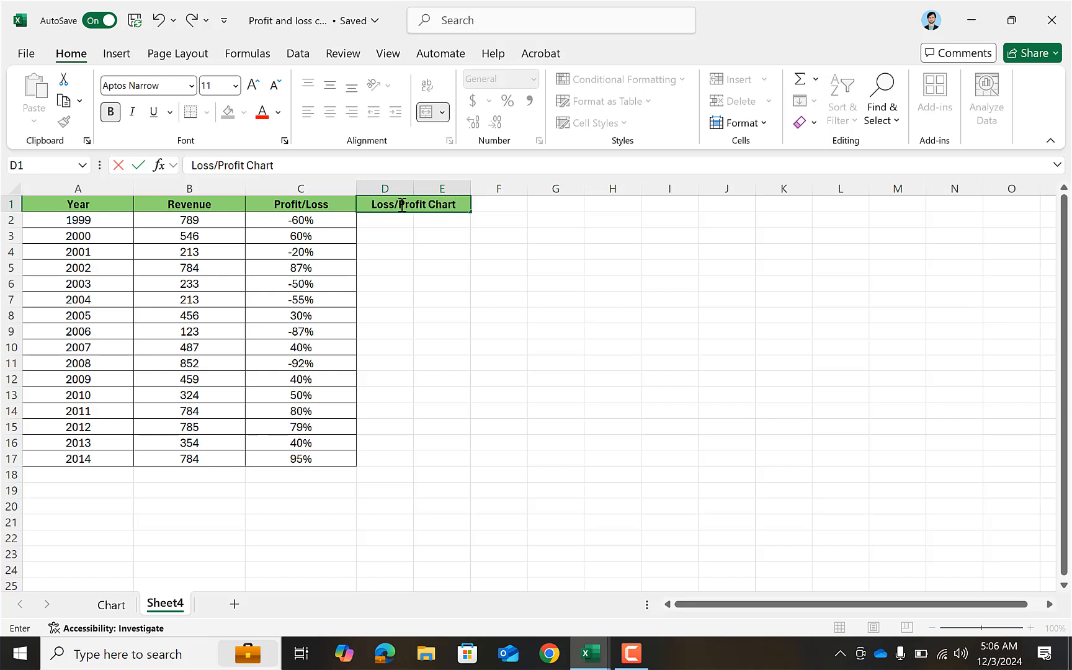
# Apply outline and inside borders to the whole table A1:E17, picking light green as the line color after placing the borders.
pyautogui.moveTo(108, 201); pyautogui.dragTo(303, 270)
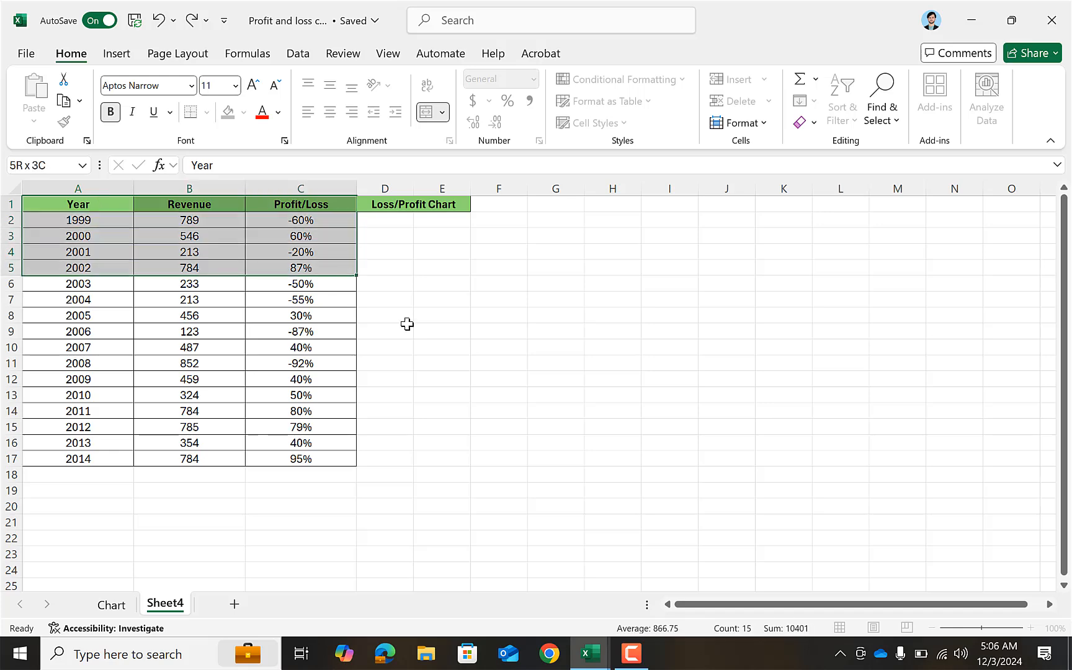
pyautogui.moveTo(407, 324); pyautogui.dragTo(441, 452)
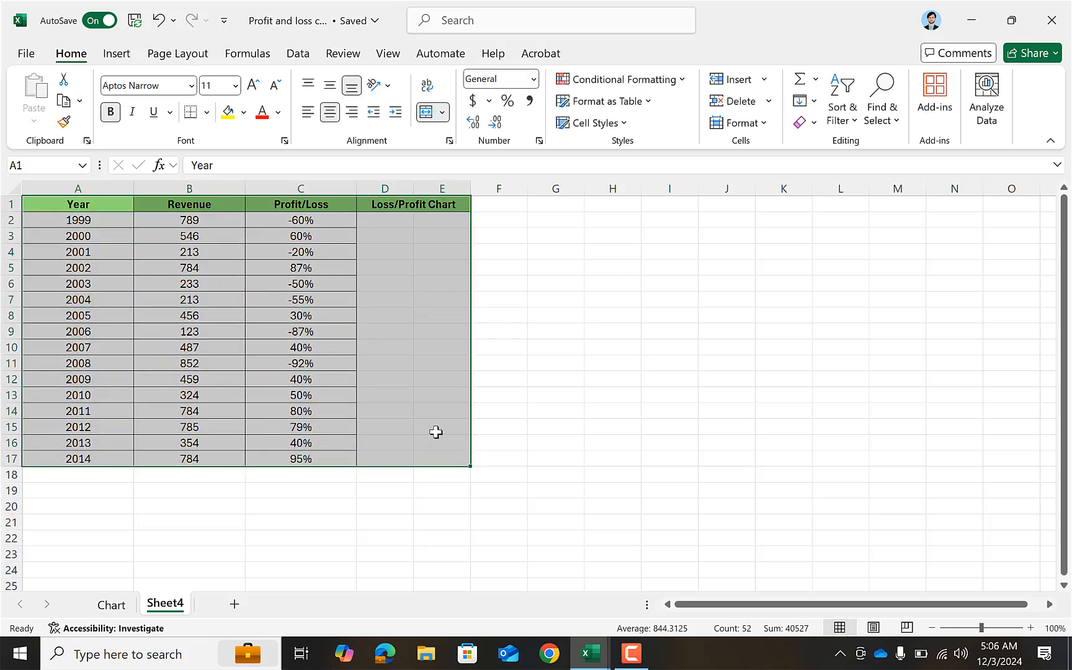
pyautogui.hotkey('ctrl', '1')
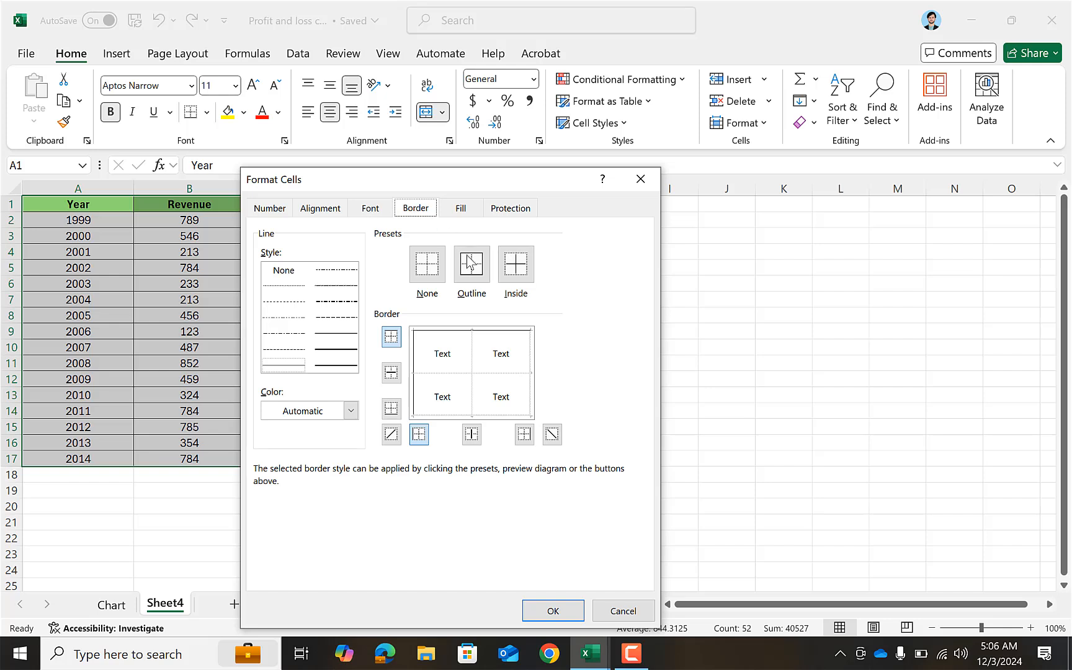
pyautogui.click(472, 271)
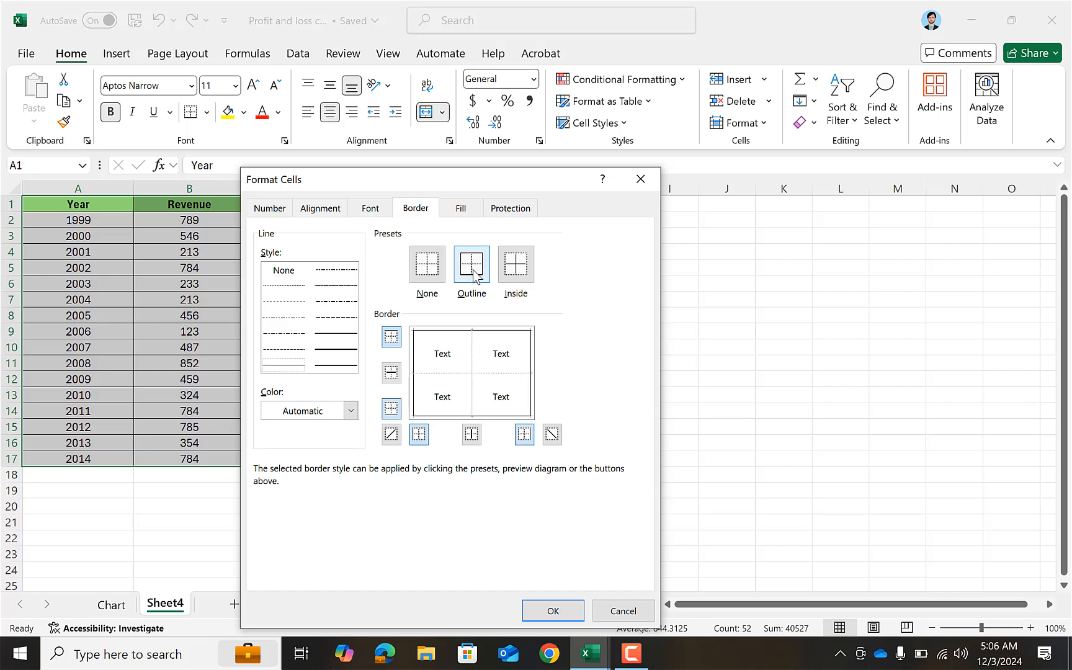
pyautogui.click(397, 374)
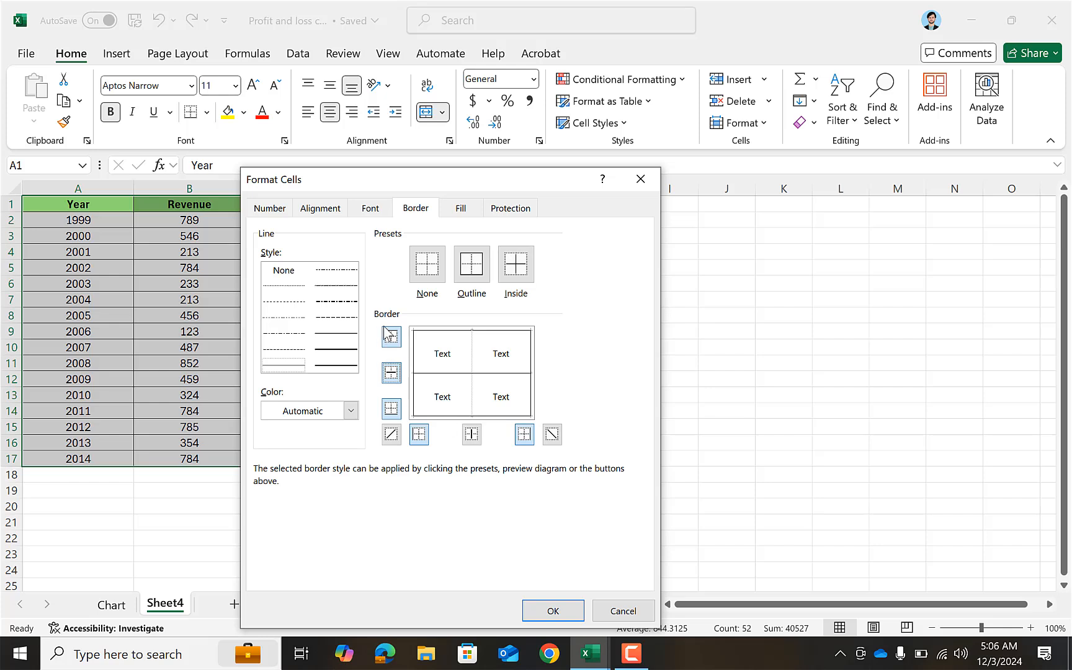
pyautogui.click(515, 263)
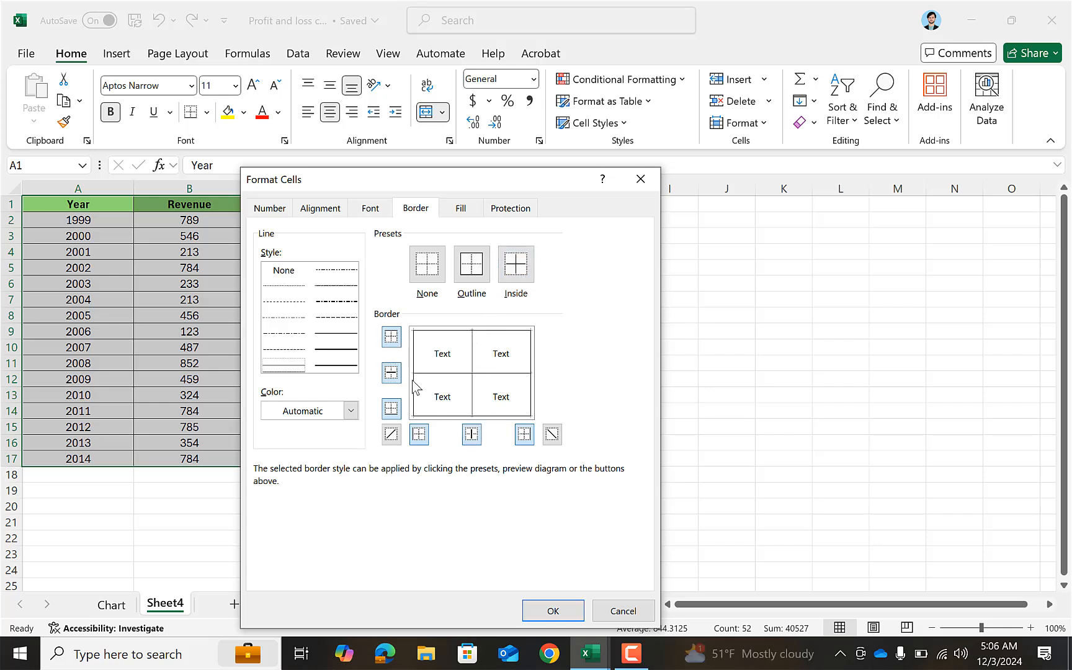
pyautogui.click(351, 410)
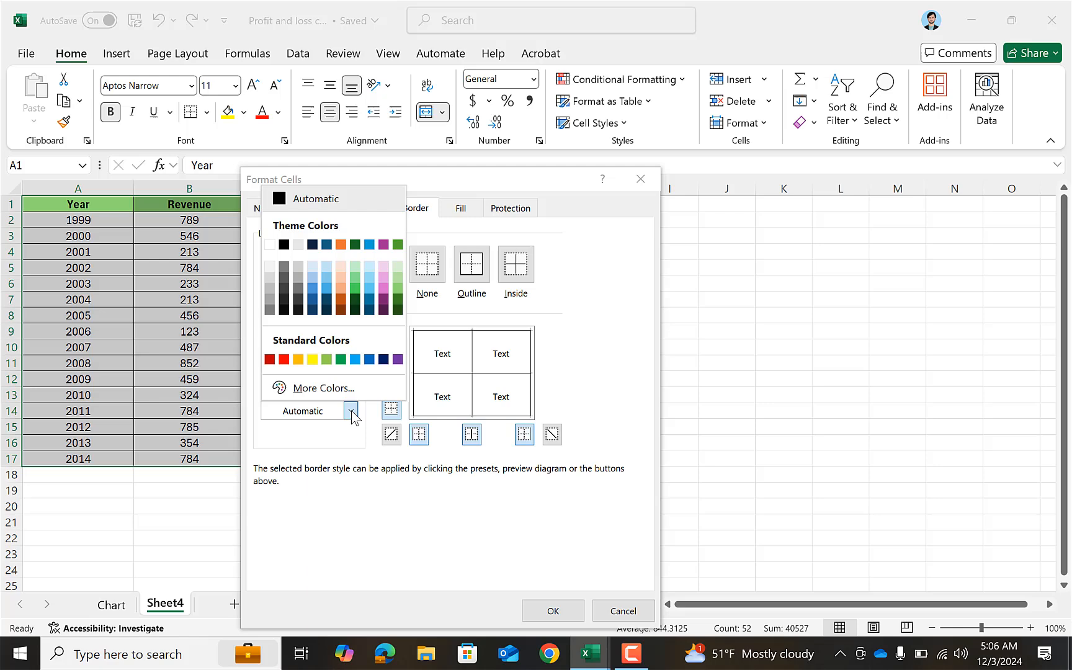
pyautogui.click(355, 268)
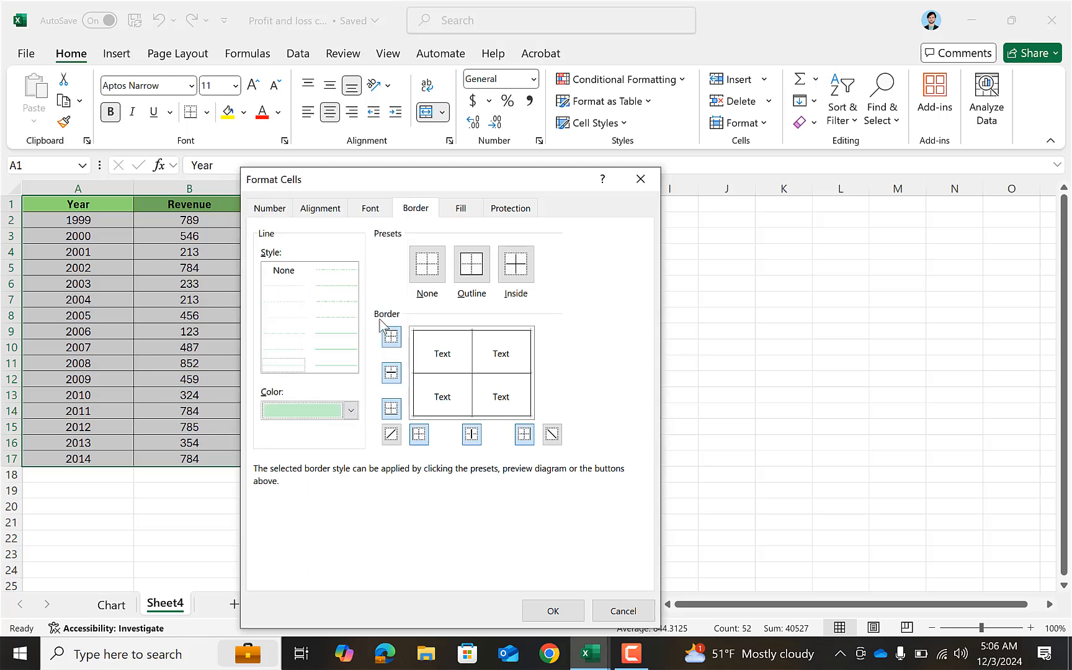
pyautogui.click(548, 608)
pyautogui.click(521, 426)
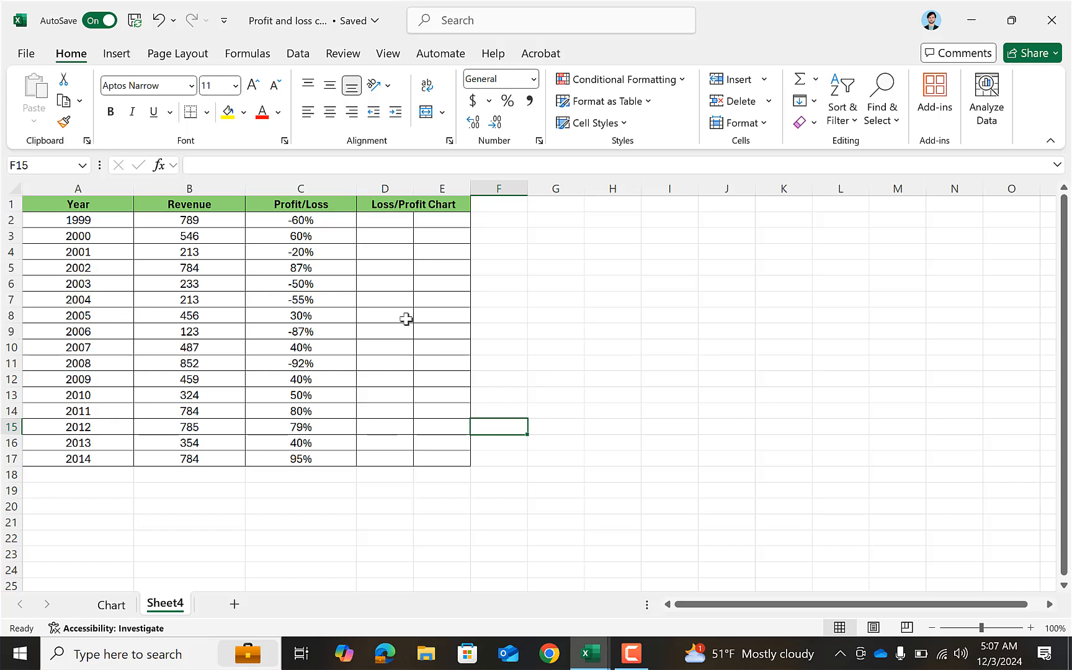
# Hide the gridlines on the new sheet and select cell D3 in the chart area.
pyautogui.click(383, 236)
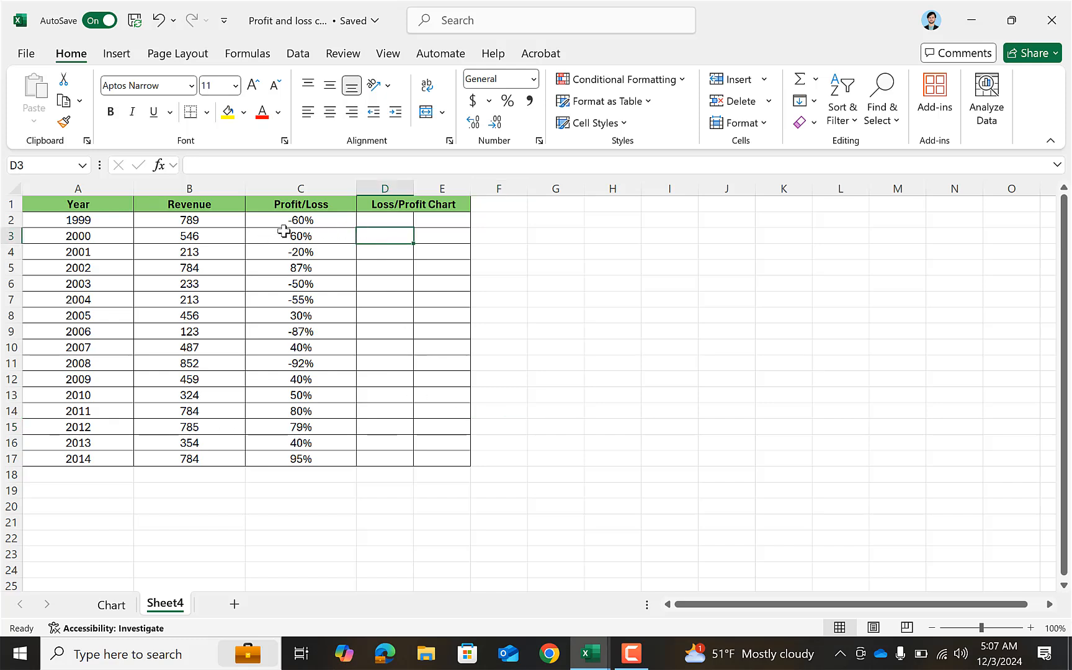
pyautogui.click(578, 299)
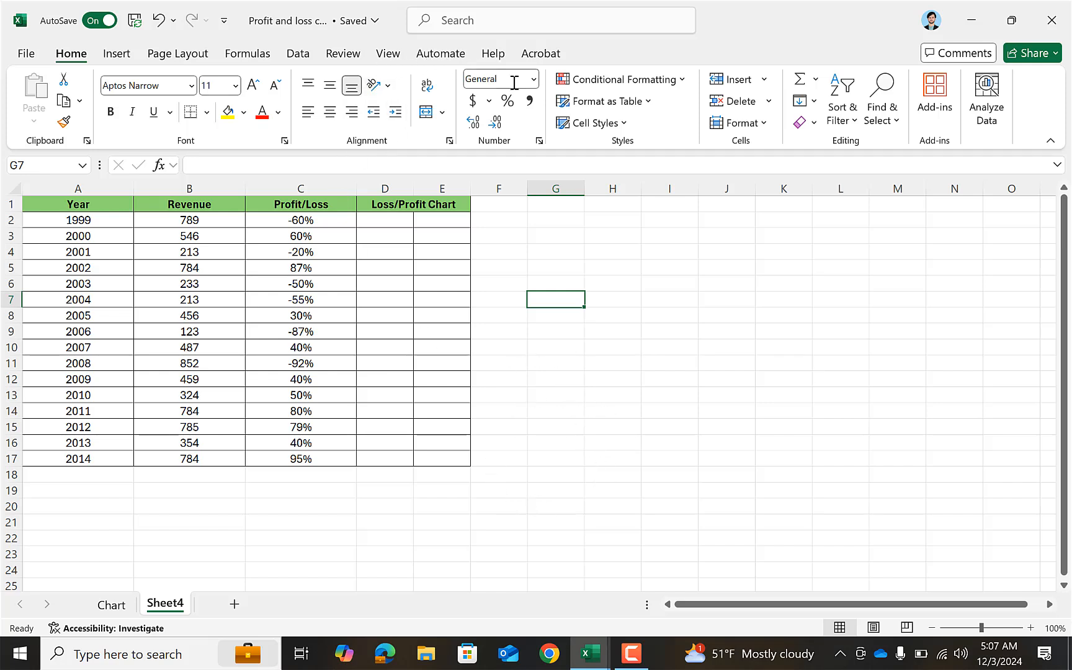
pyautogui.click(388, 53)
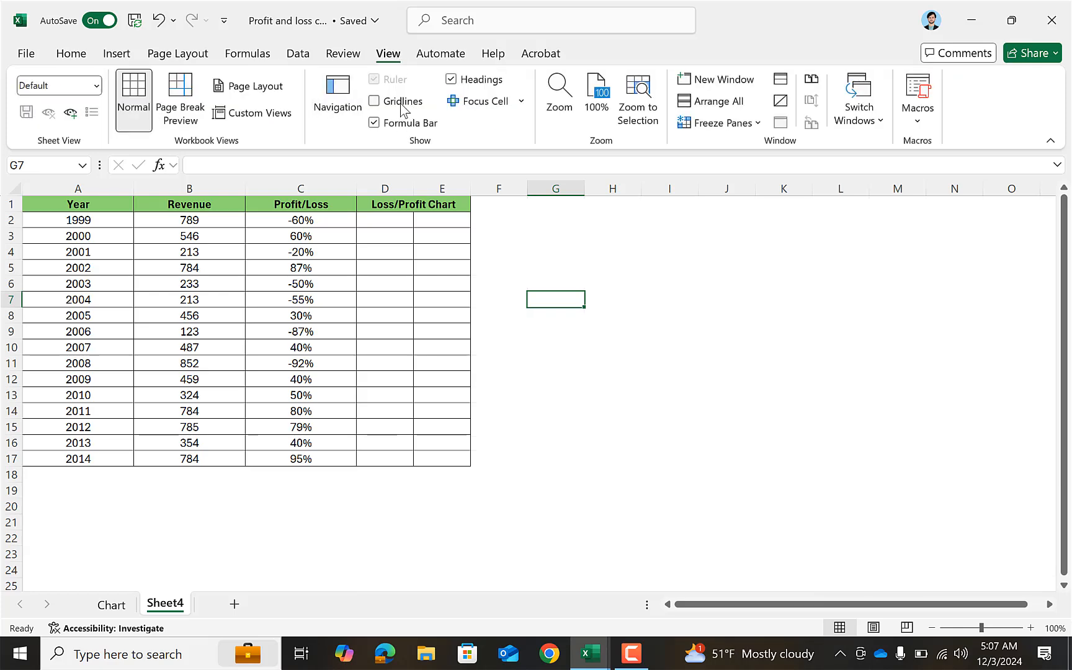
pyautogui.click(550, 359)
pyautogui.click(397, 234)
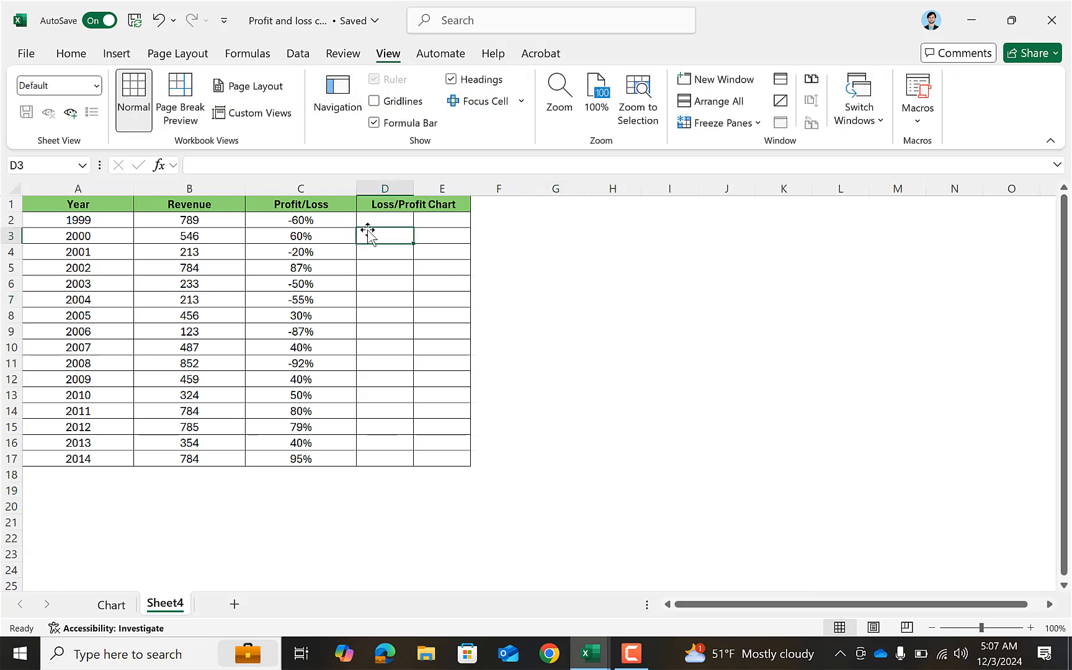
# Widen columns D and E equally to make more room for the Loss/Profit Chart.
pyautogui.moveTo(402, 188); pyautogui.dragTo(504, 187)
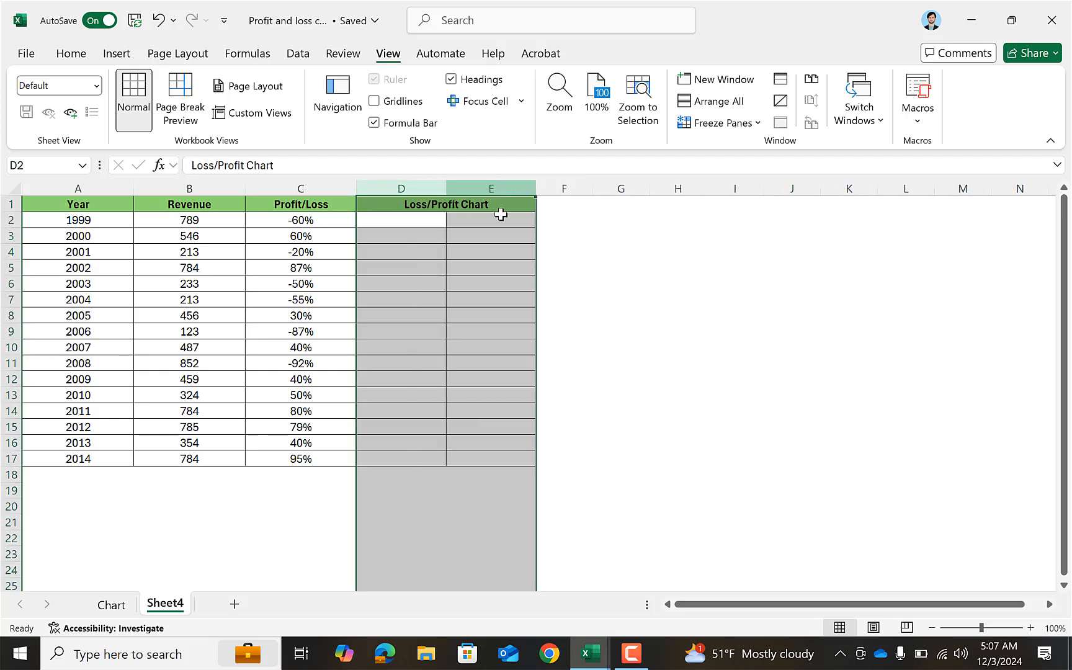
pyautogui.click(545, 279)
pyautogui.click(420, 218)
pyautogui.click(480, 360)
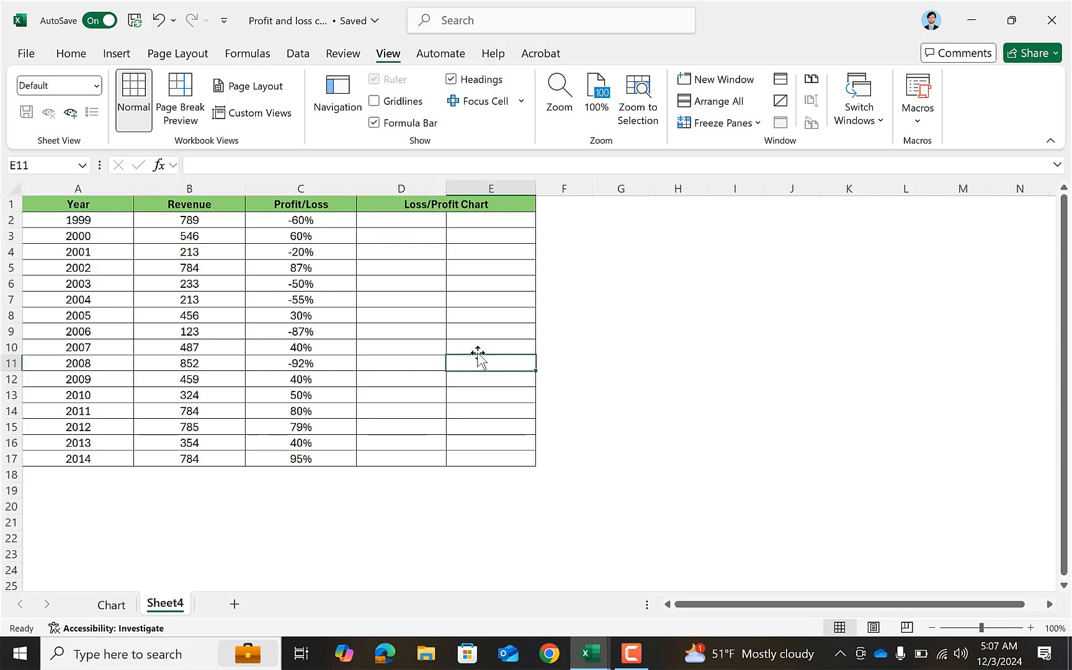
pyautogui.click(377, 252)
# Enter =IF(C2<0,ABS(C2),"") in D2 and fill the formula down to D17.
pyautogui.click(373, 221)
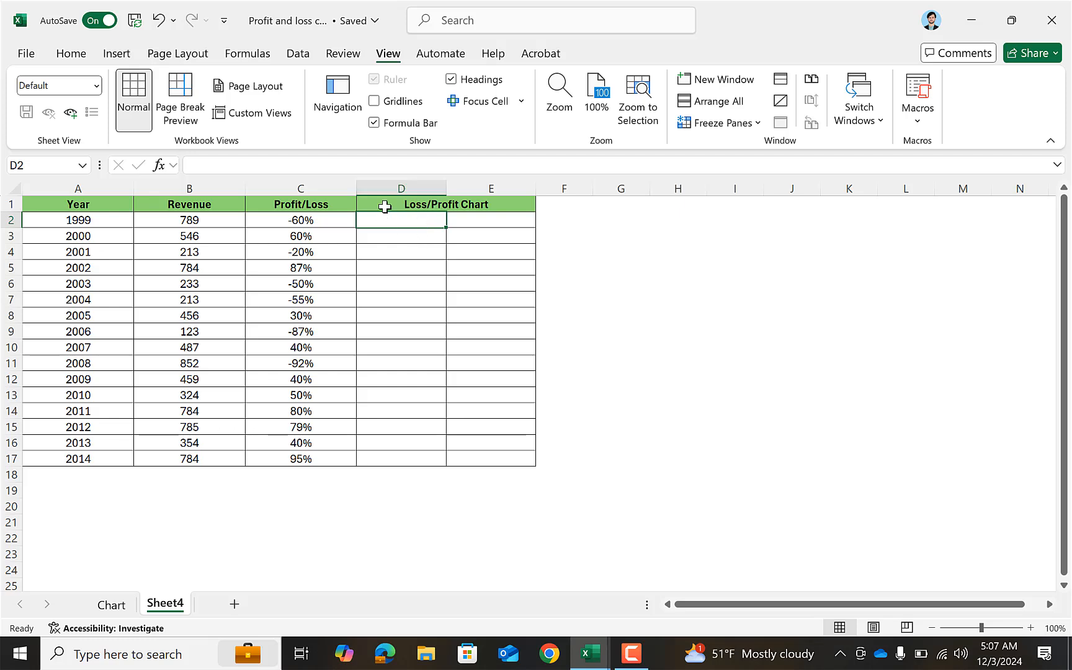
pyautogui.write('=if')
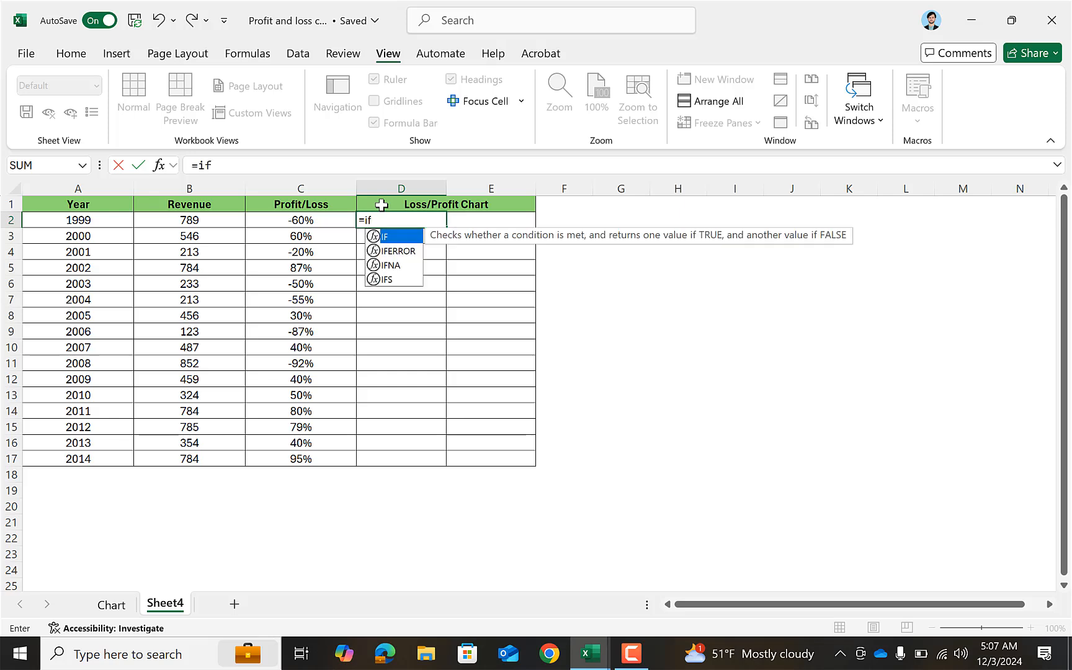
pyautogui.press('Tab')
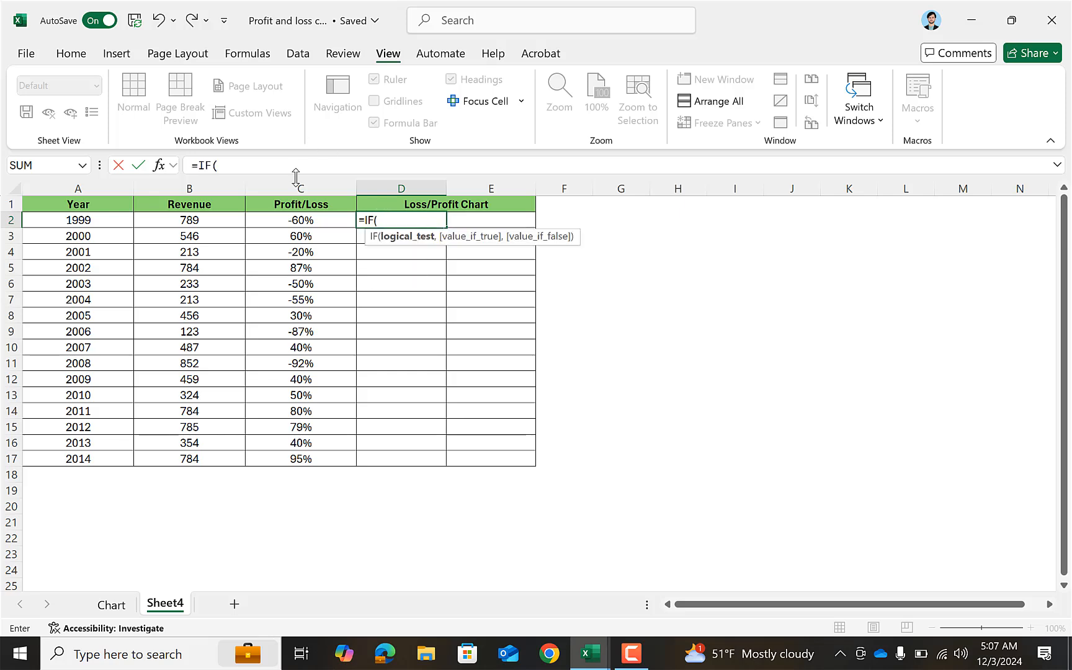
pyautogui.click(307, 220)
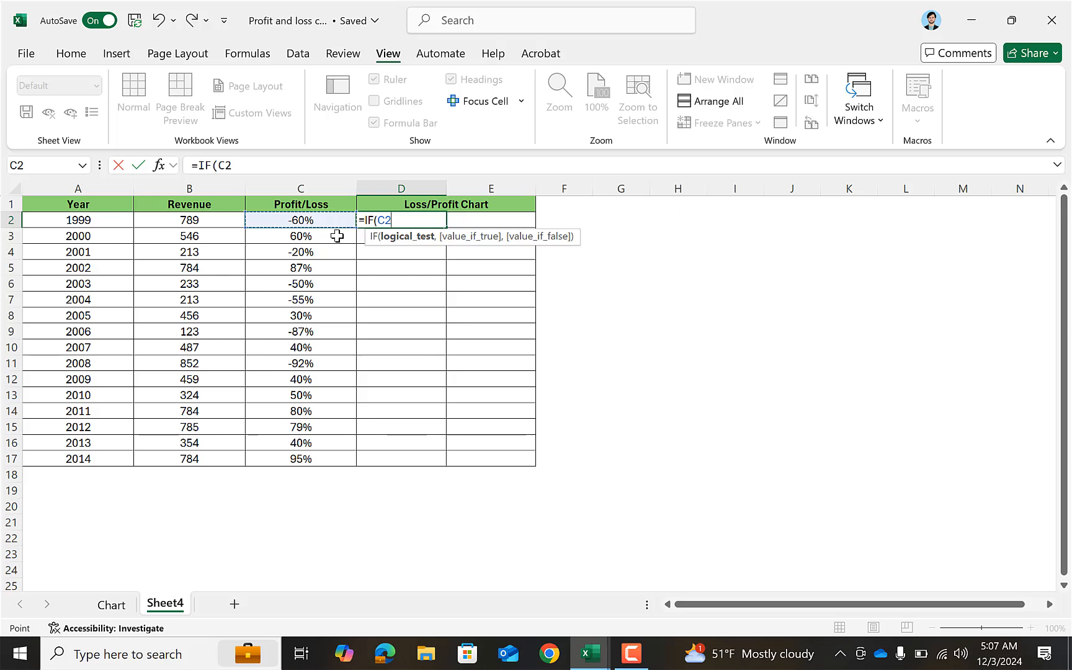
pyautogui.write('<0,')
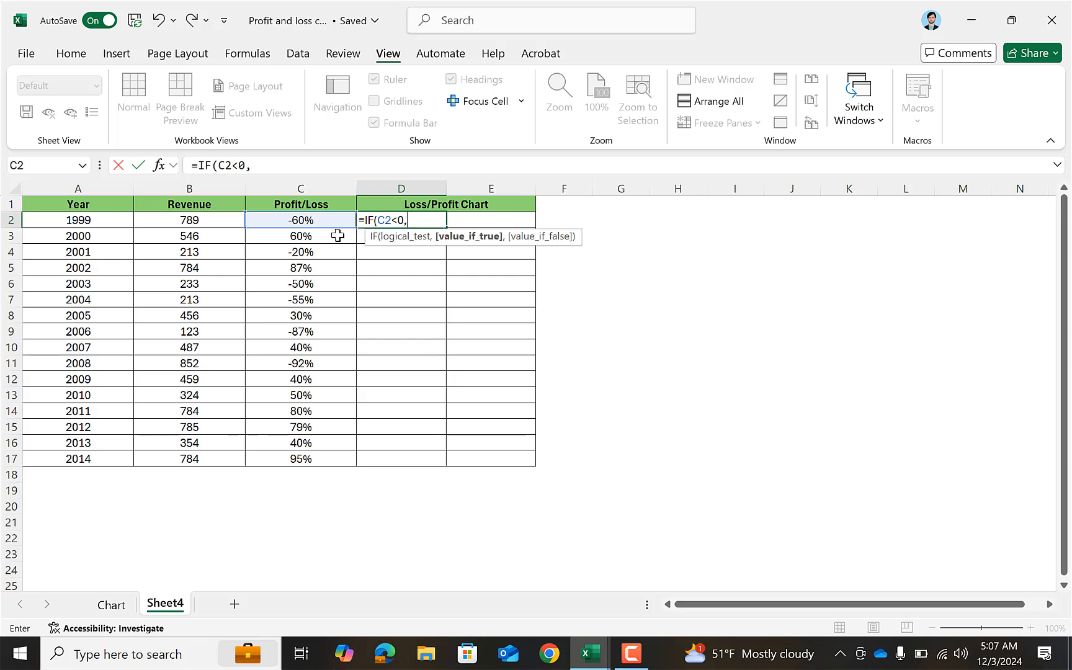
pyautogui.write('abs')
pyautogui.press('Tab')
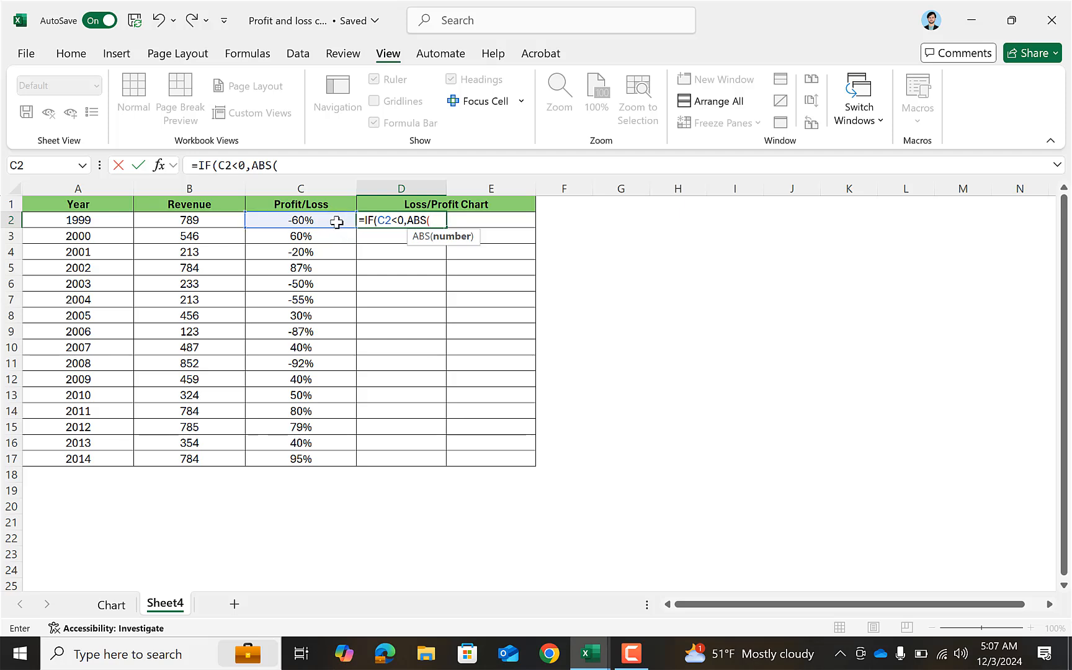
pyautogui.click(336, 222)
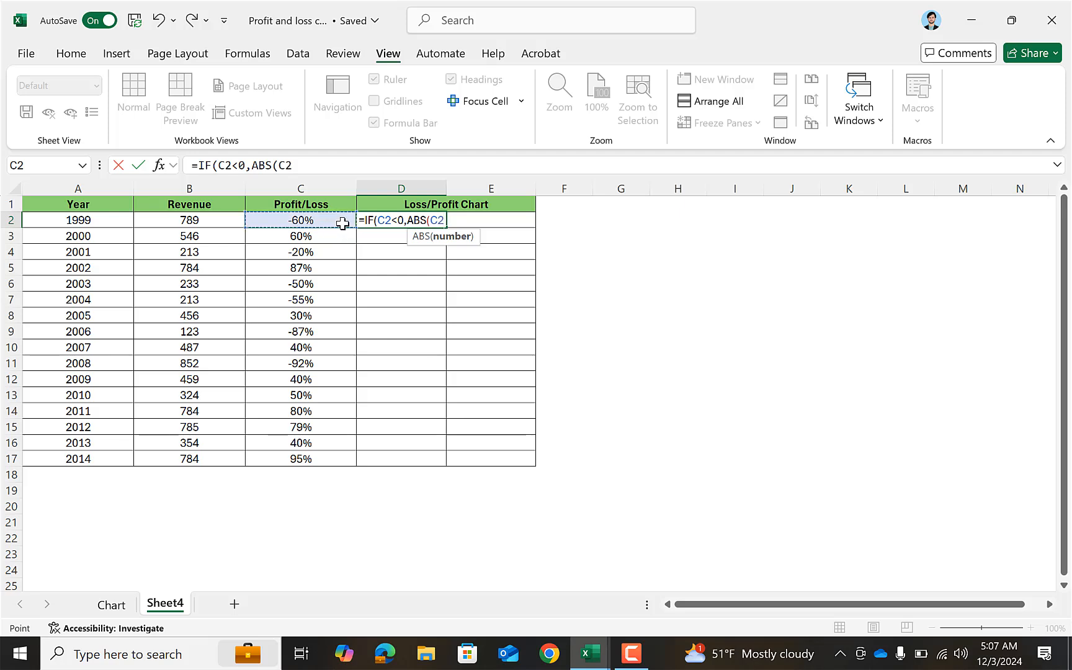
pyautogui.write('),')
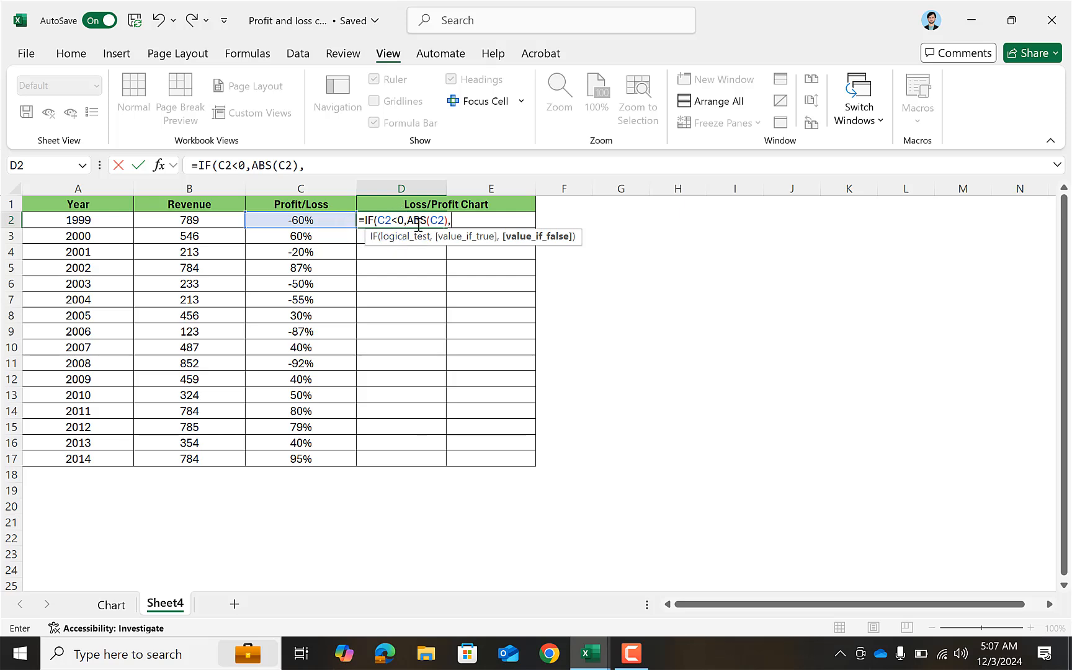
pyautogui.write('"")')
pyautogui.press('Return')
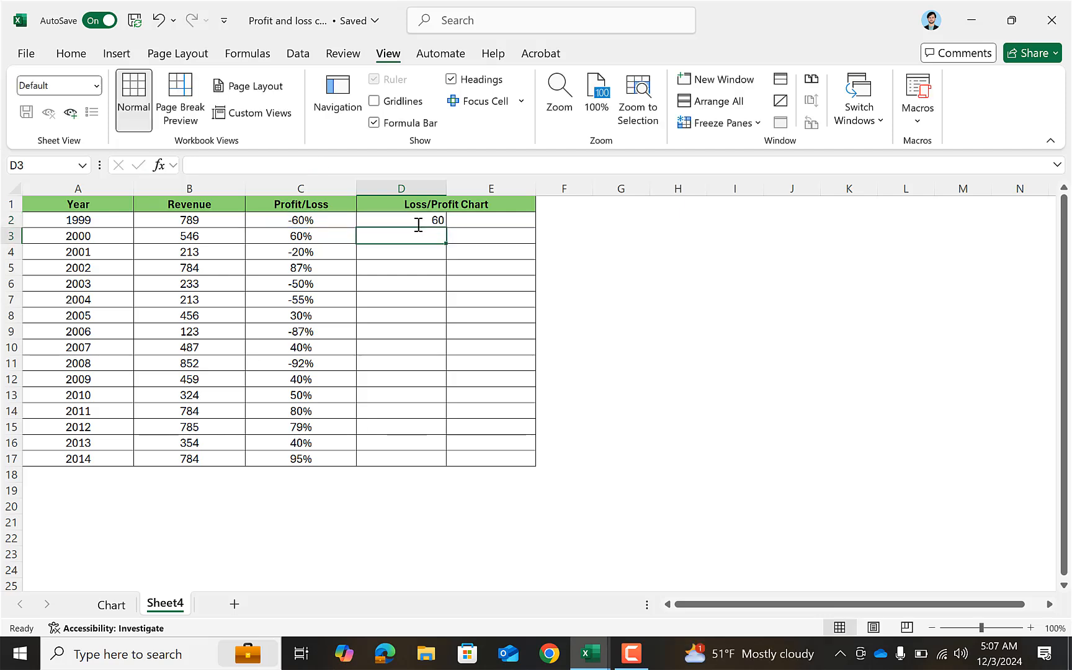
pyautogui.click(418, 224)
pyautogui.moveTo(446, 228); pyautogui.dragTo(439, 458)
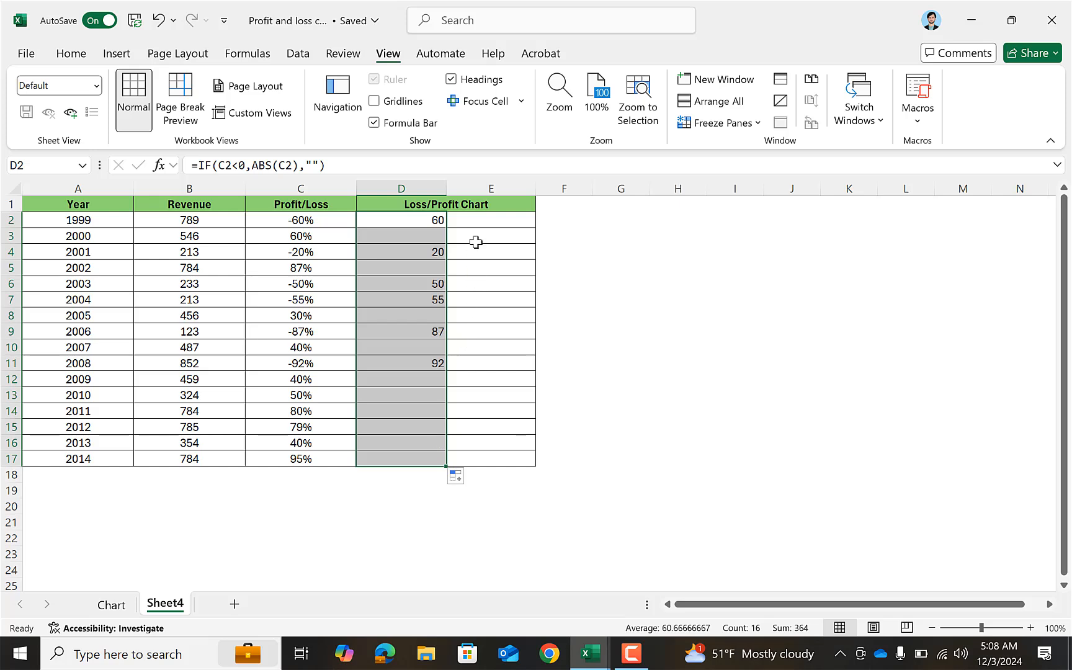
# Enter =IF(C2>0,C2,"") in E2 and fill the formula down to E17.
pyautogui.doubleClick(480, 220)
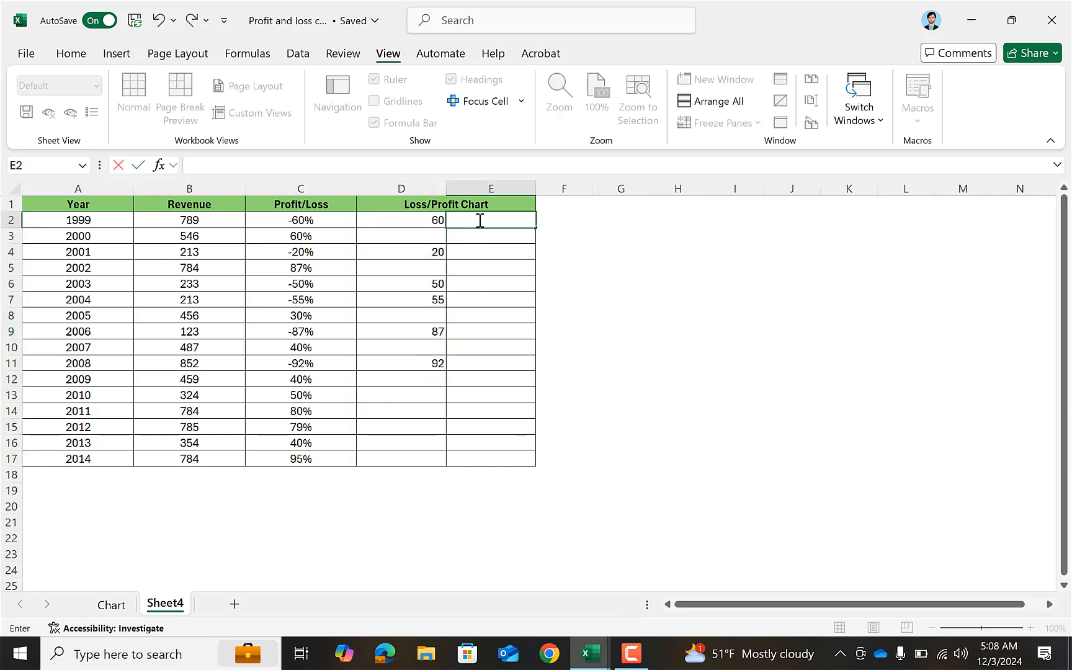
pyautogui.write('=IF(')
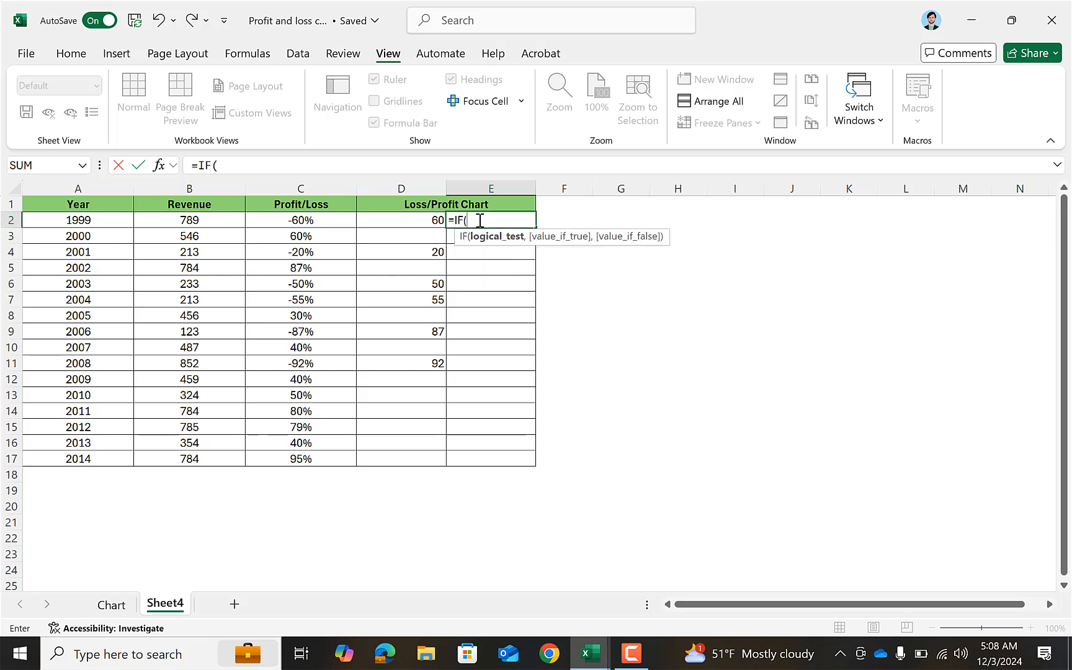
pyautogui.click(348, 223)
pyautogui.write('>')
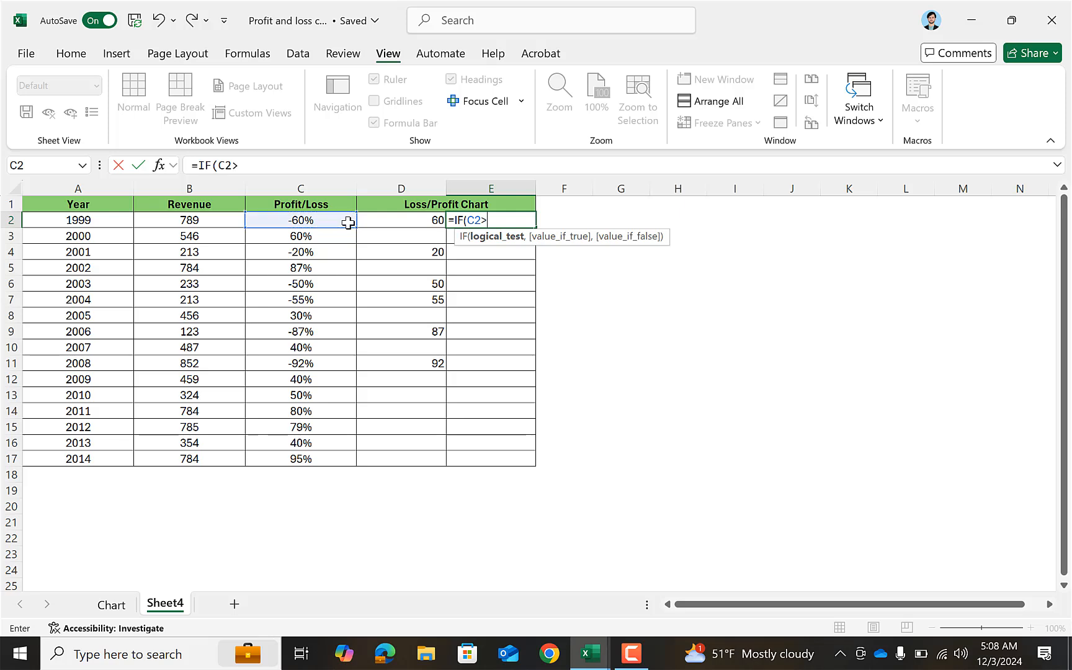
pyautogui.write('0,')
pyautogui.click(329, 220)
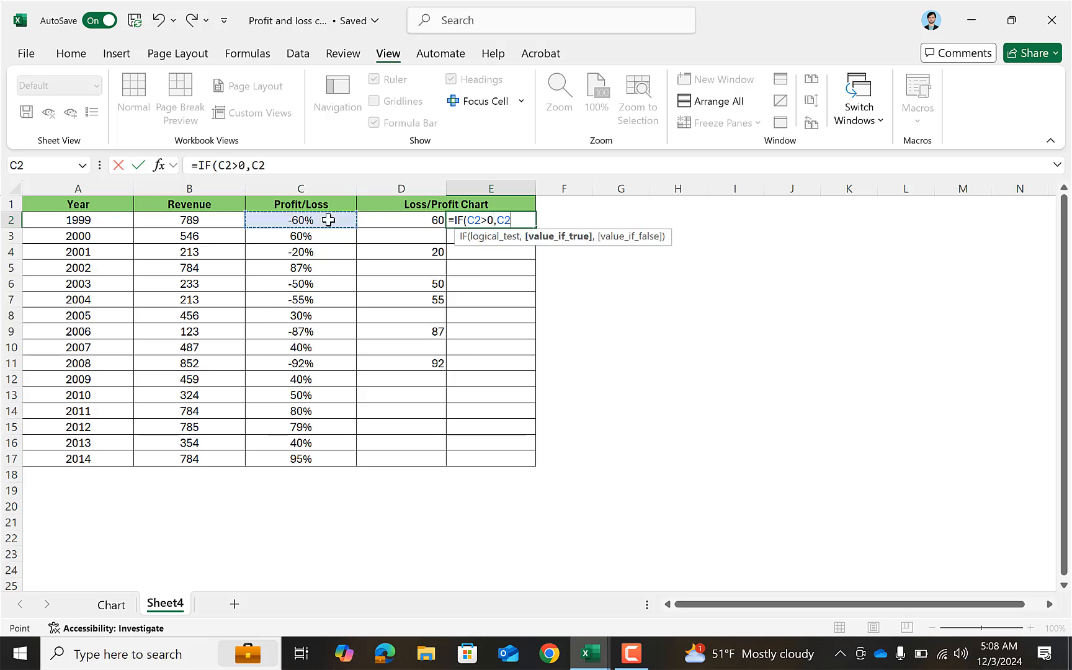
pyautogui.write(',')
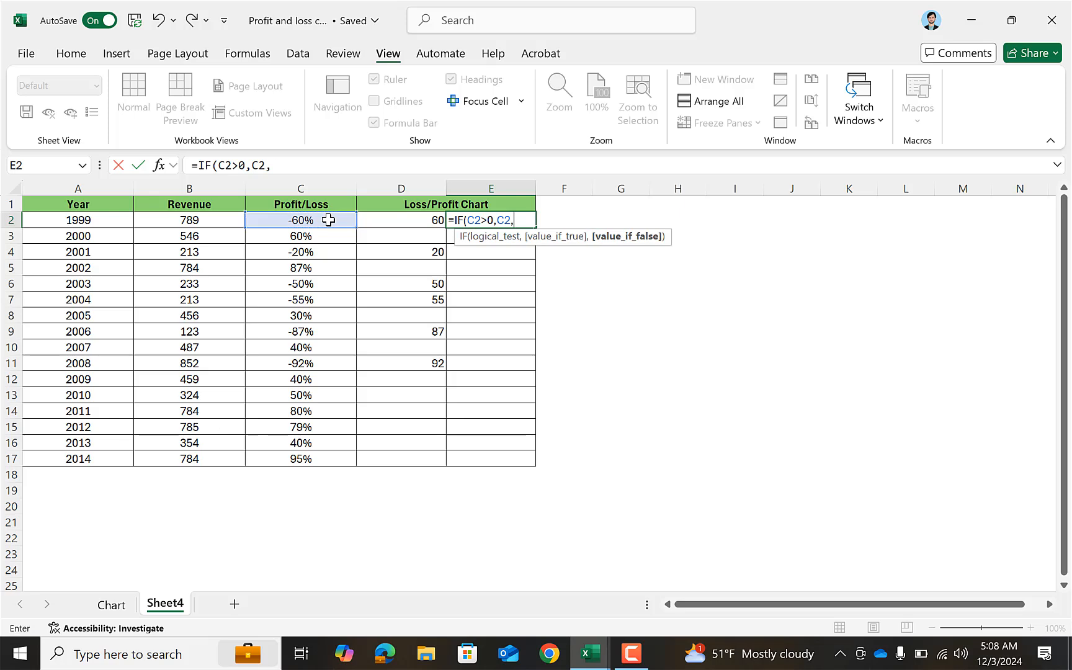
pyautogui.write('"")')
pyautogui.press('Return')
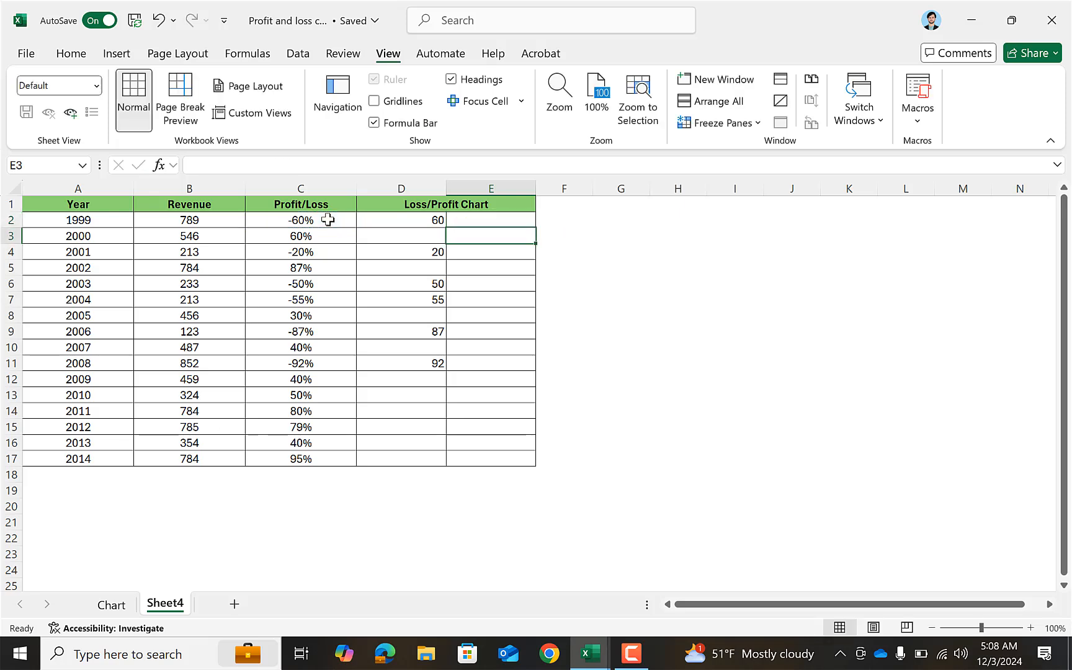
pyautogui.click(524, 221)
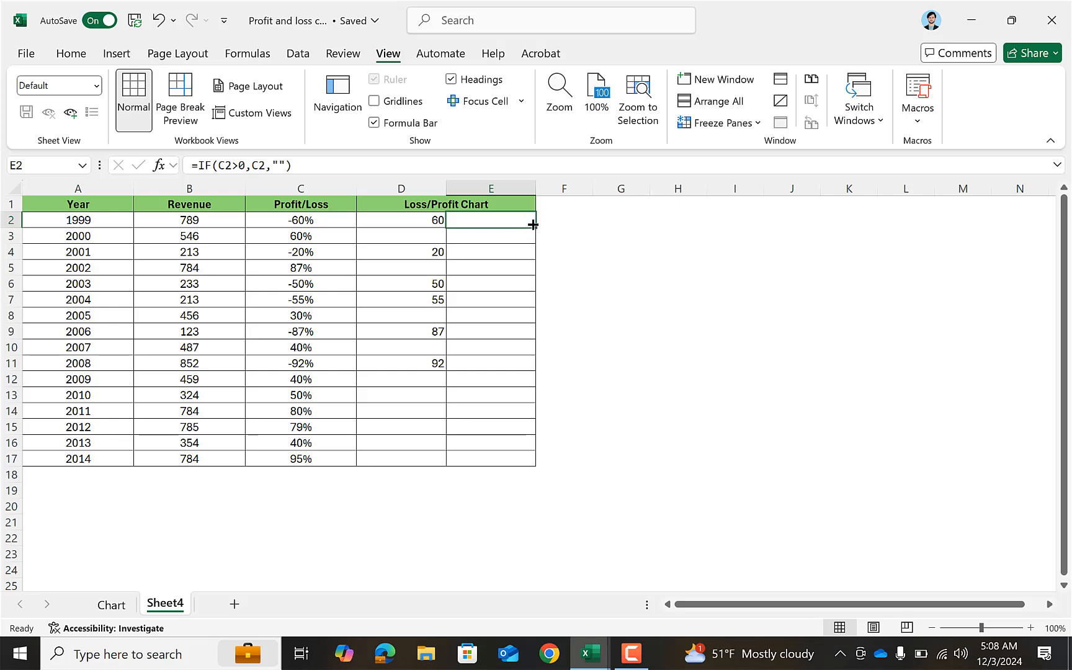
pyautogui.moveTo(533, 232); pyautogui.dragTo(508, 459)
pyautogui.click(556, 420)
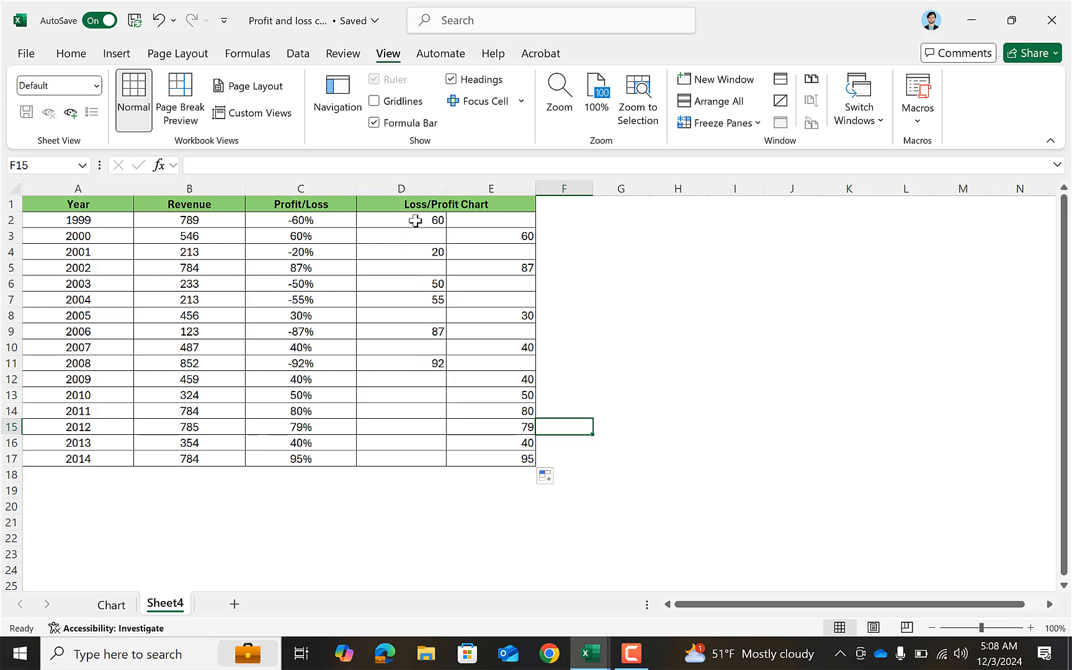
# Start a new conditional formatting rule for D2:D17 with the Data Bar format style and Show Bar Only enabled.
pyautogui.moveTo(414, 220); pyautogui.dragTo(410, 458)
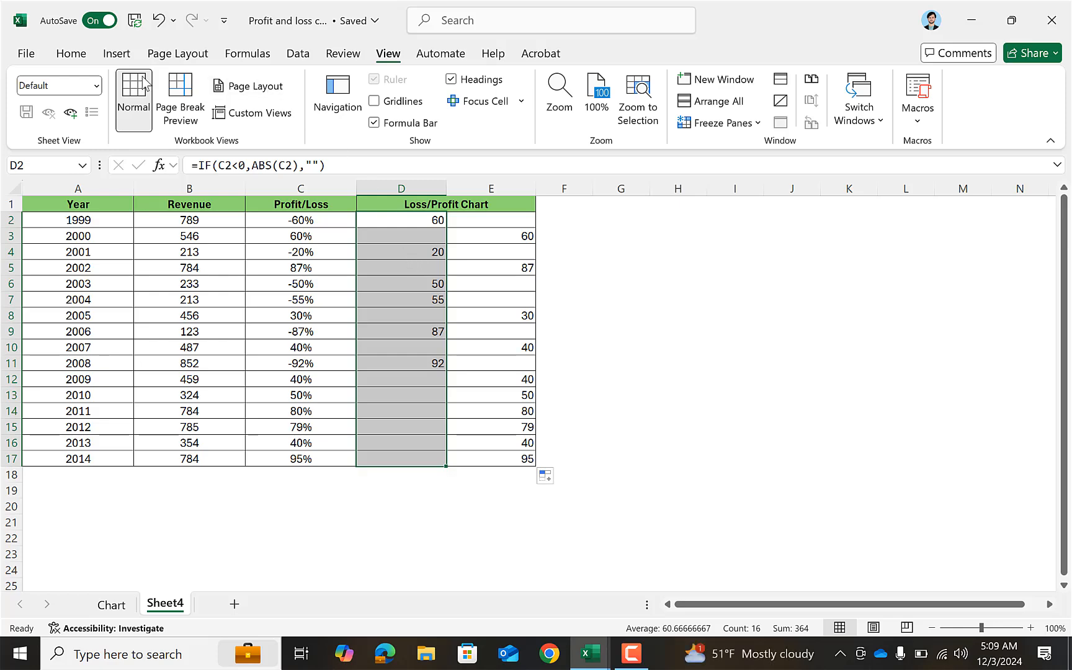
pyautogui.click(89, 62)
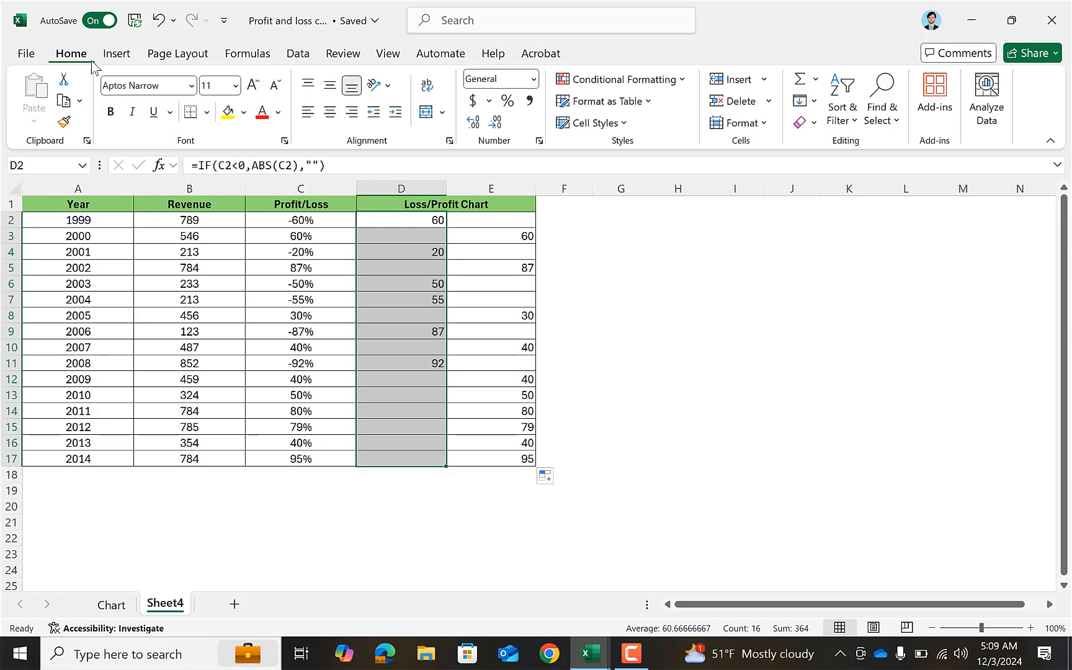
pyautogui.click(584, 77)
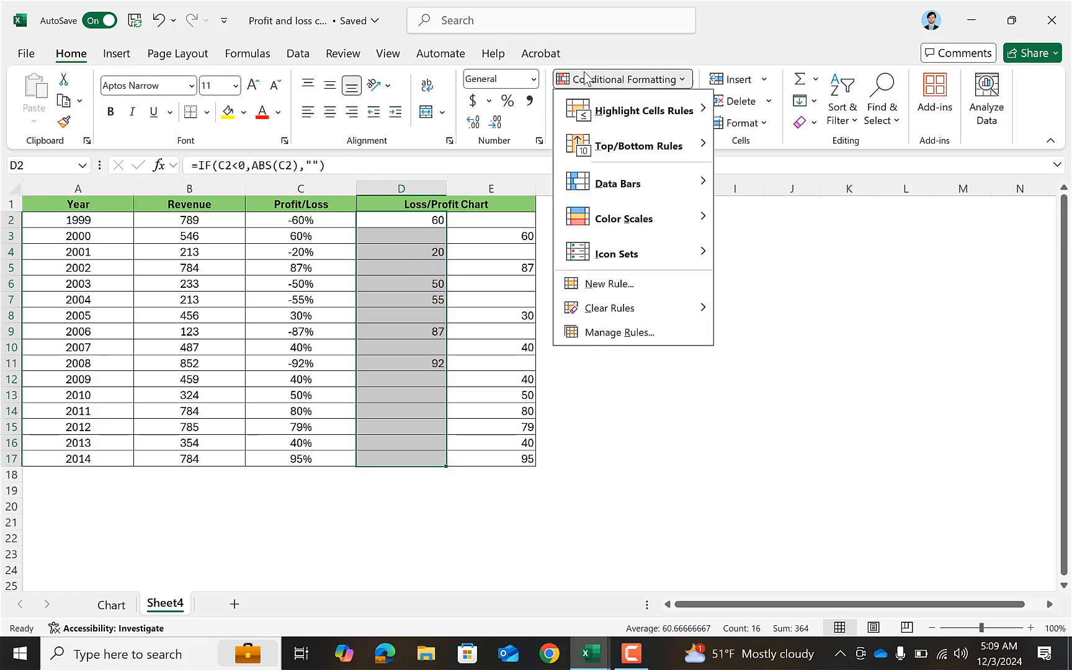
pyautogui.click(648, 284)
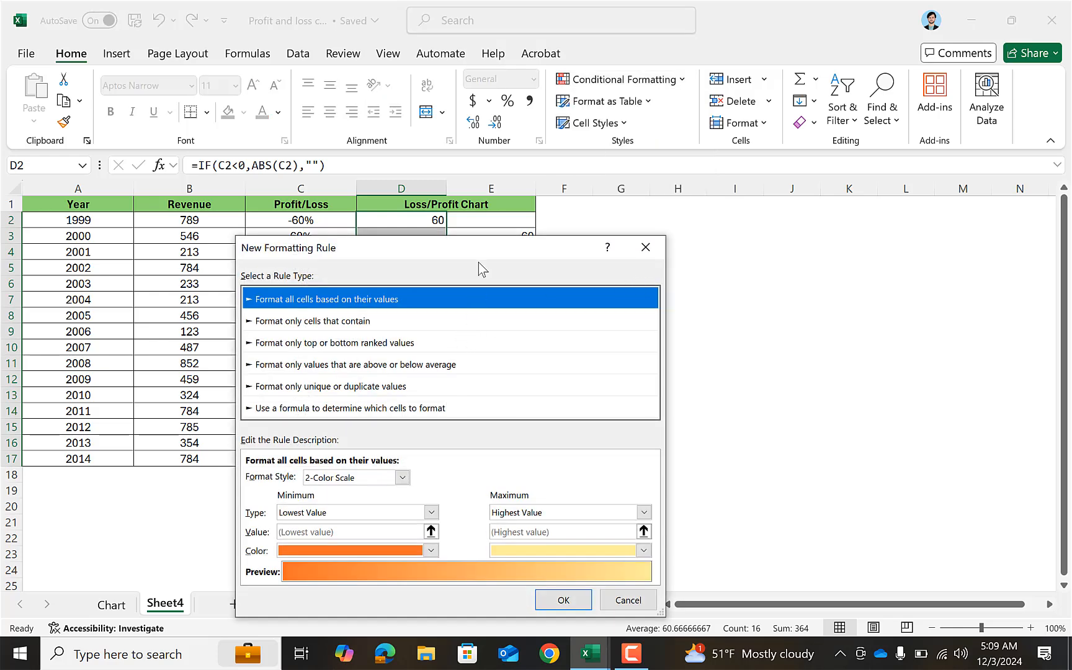
pyautogui.moveTo(480, 254); pyautogui.dragTo(473, 79)
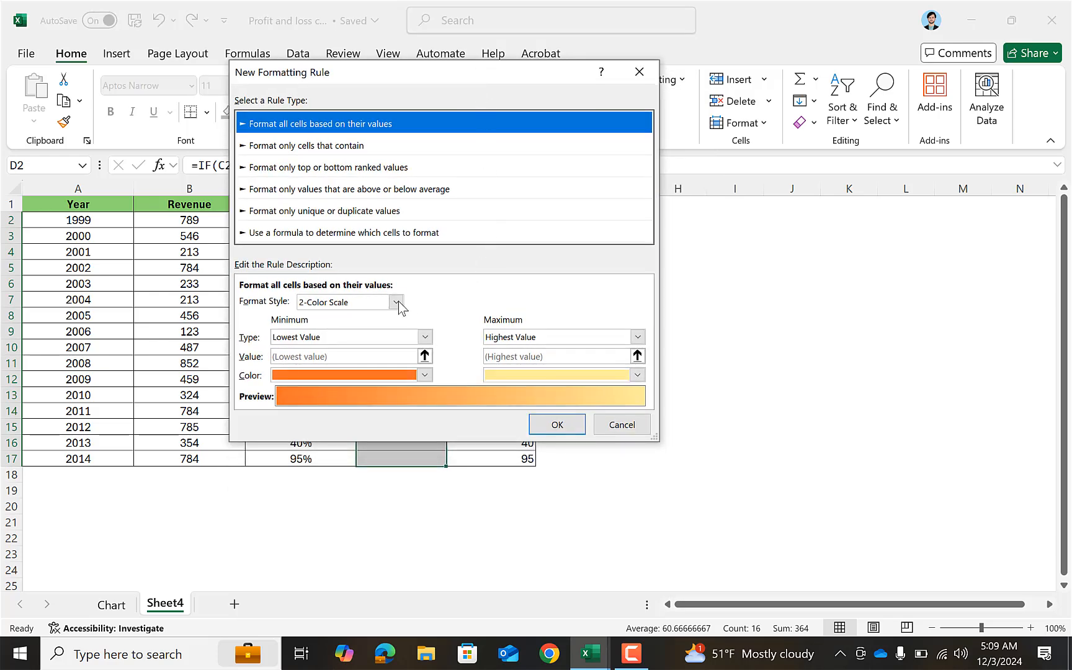
pyautogui.click(327, 302)
pyautogui.click(332, 337)
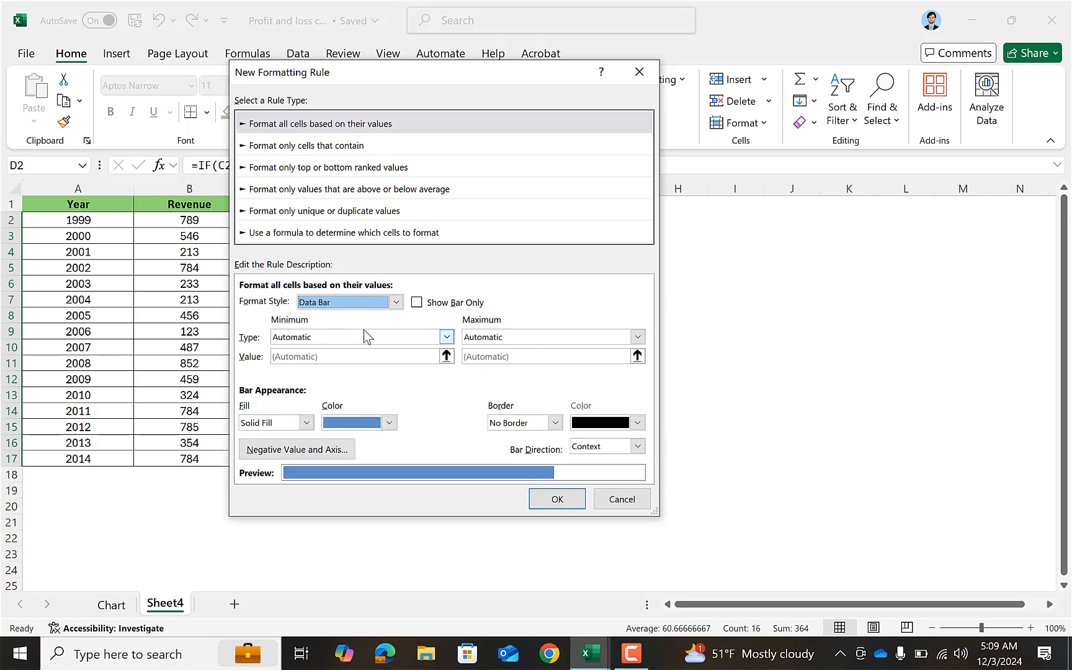
pyautogui.click(417, 303)
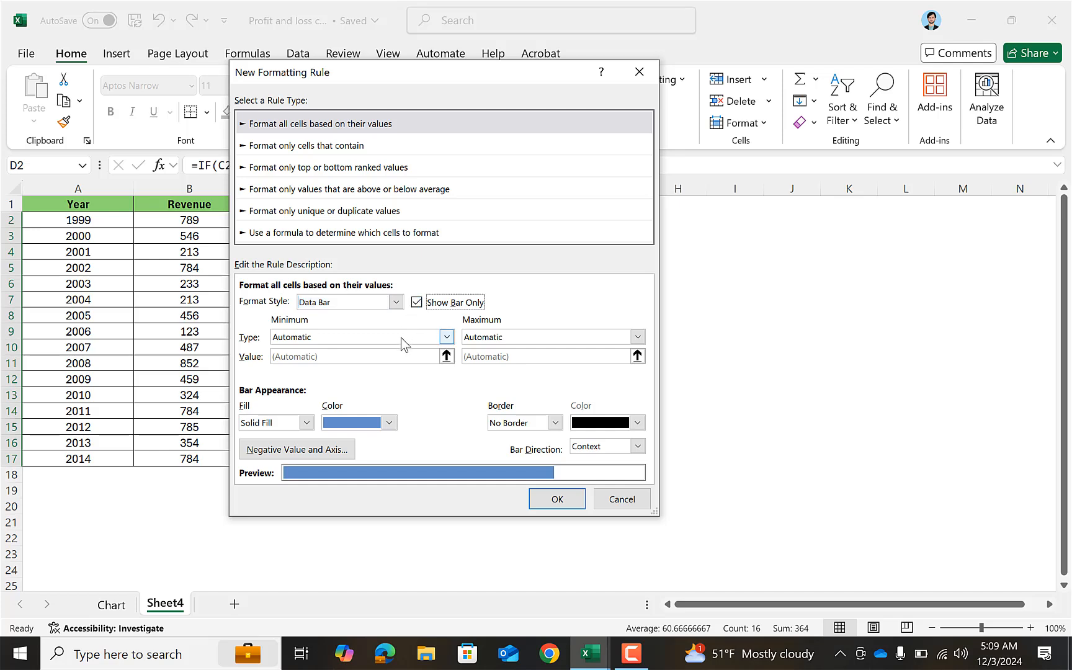
# Set the data bar's minimum to type Number with value 0 and its maximum to type Number with value 100.
pyautogui.click(316, 340)
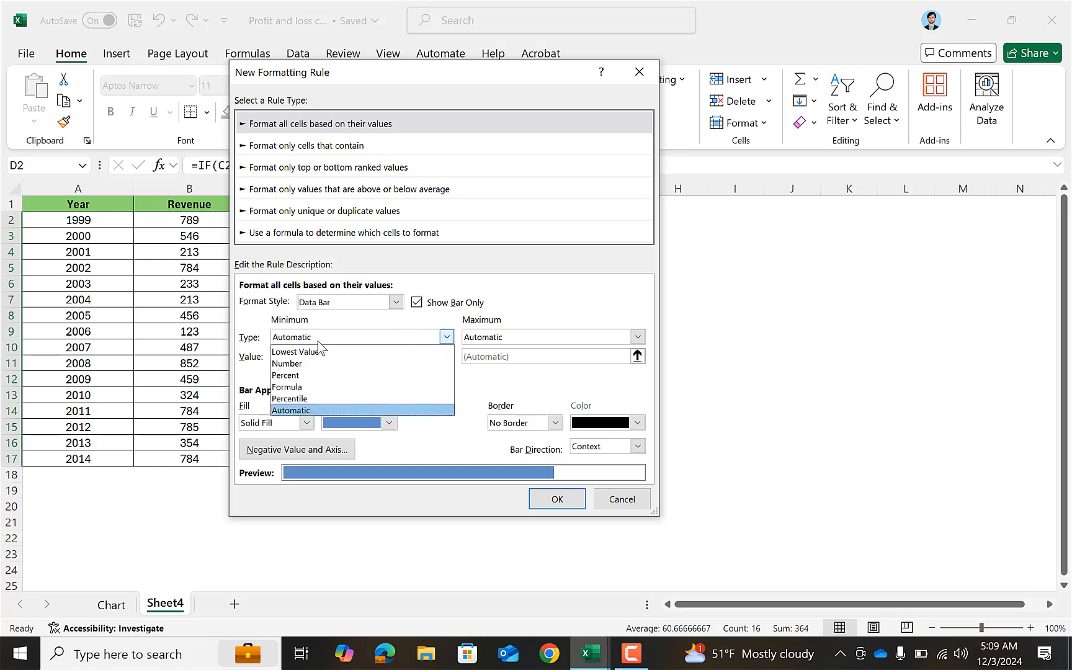
pyautogui.click(318, 364)
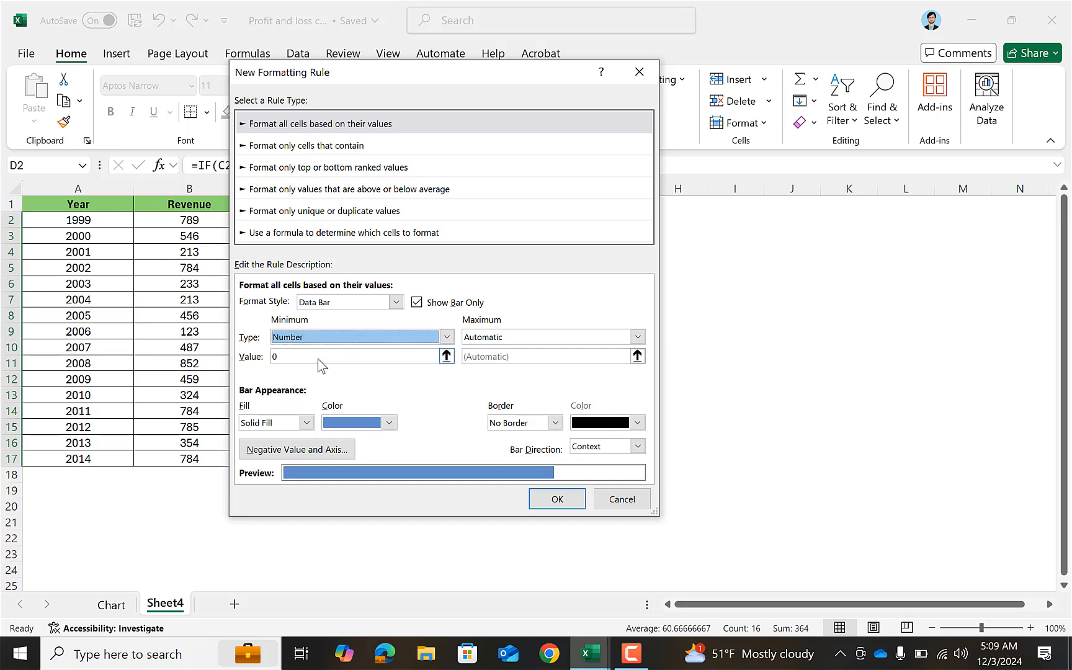
pyautogui.click(284, 356)
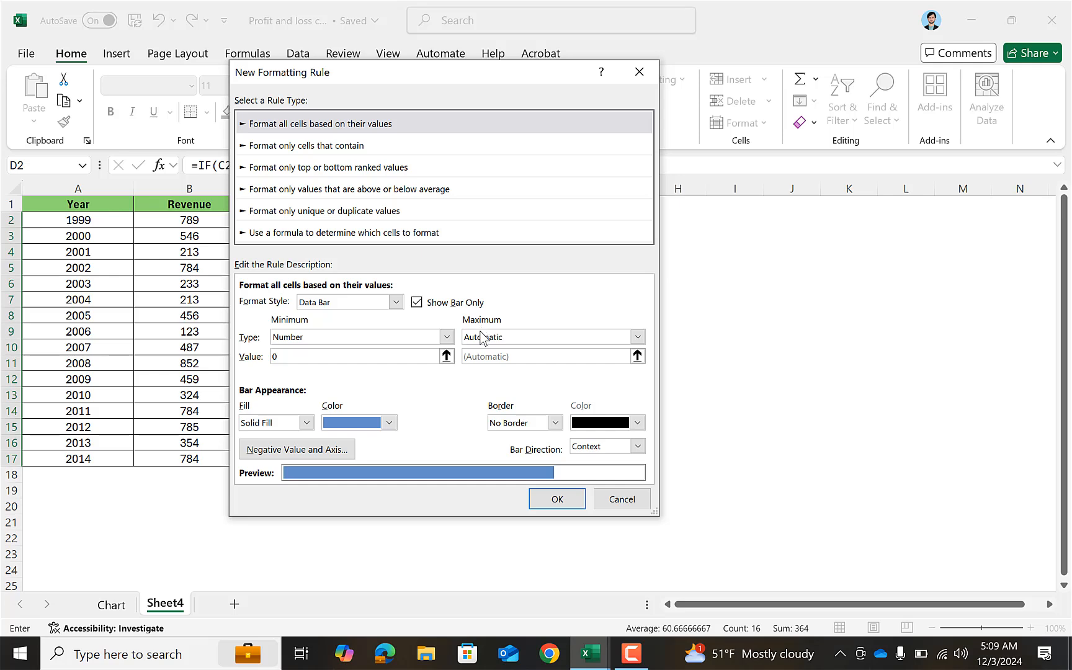
pyautogui.click(637, 336)
pyautogui.click(486, 363)
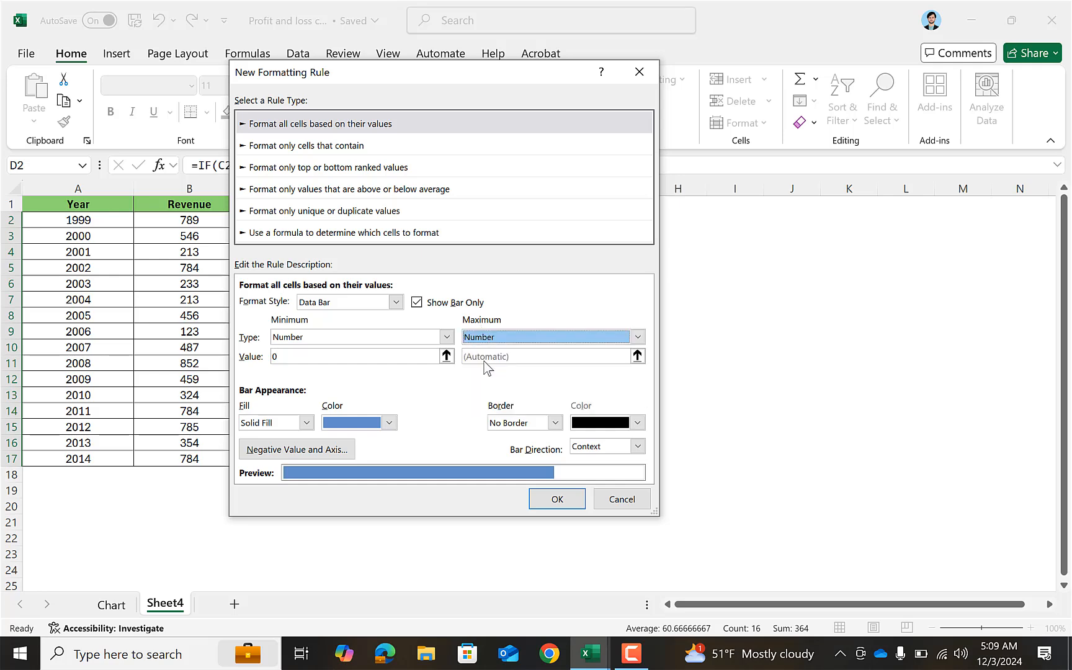
pyautogui.moveTo(456, 357); pyautogui.dragTo(452, 358)
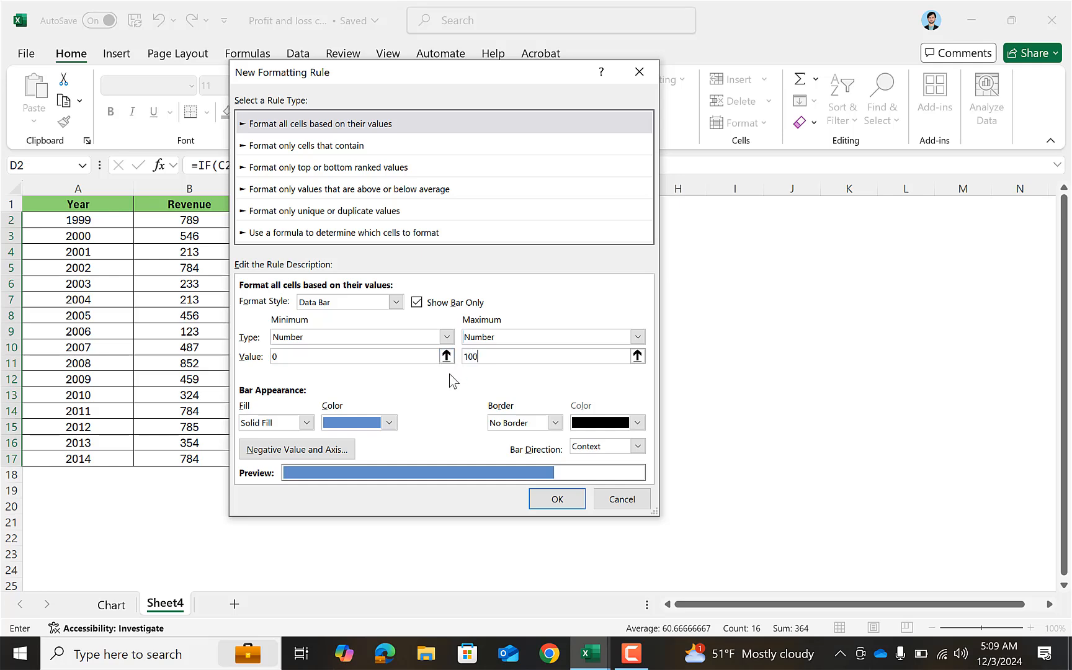
# Set the D2:D17 data bars to standard red with a Right-to-Left bar direction and apply the rule.
pyautogui.click(389, 422)
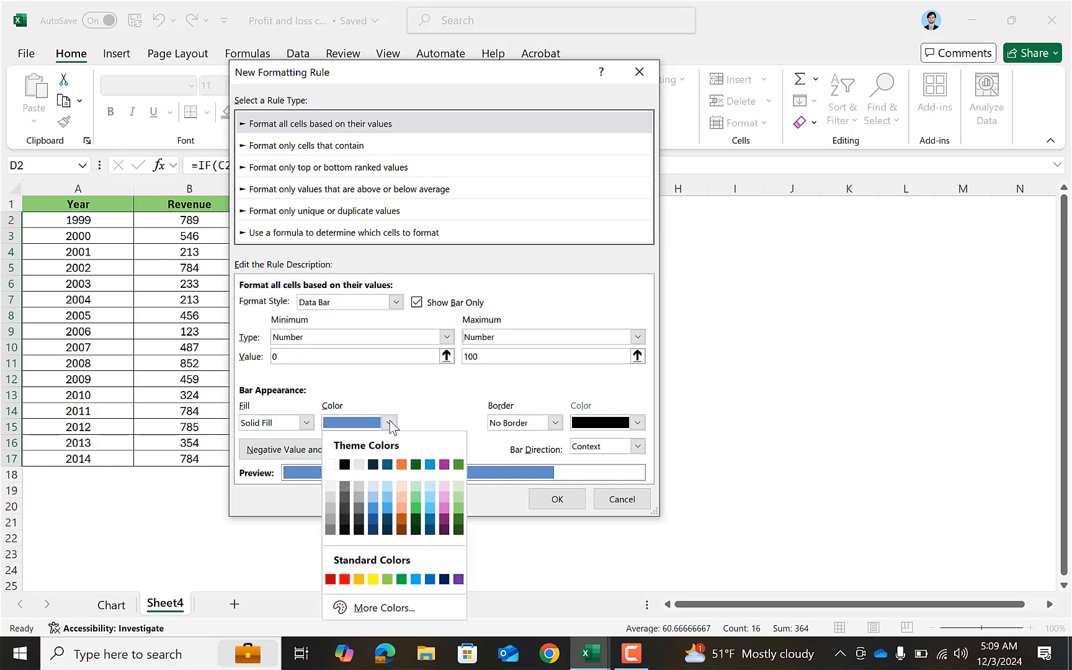
pyautogui.click(345, 579)
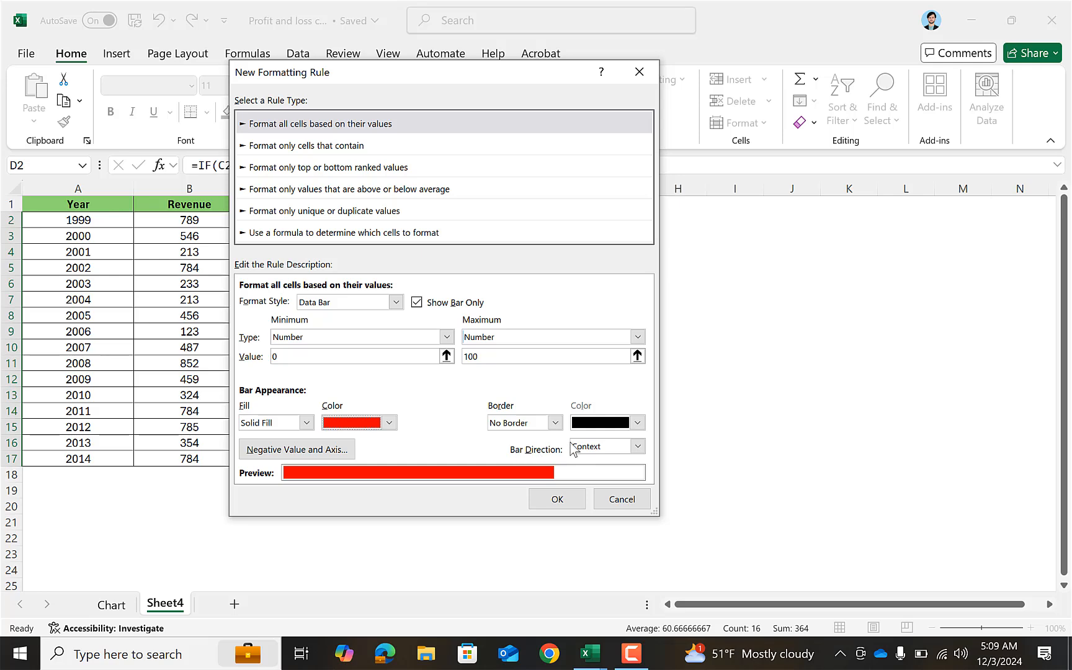
pyautogui.click(638, 446)
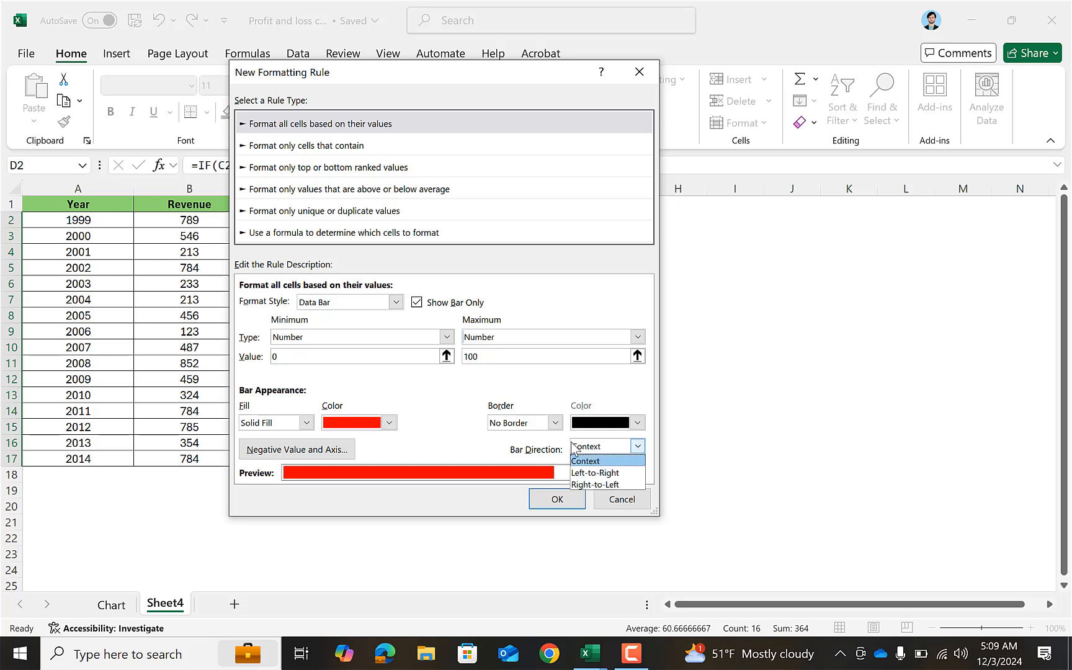
pyautogui.click(599, 484)
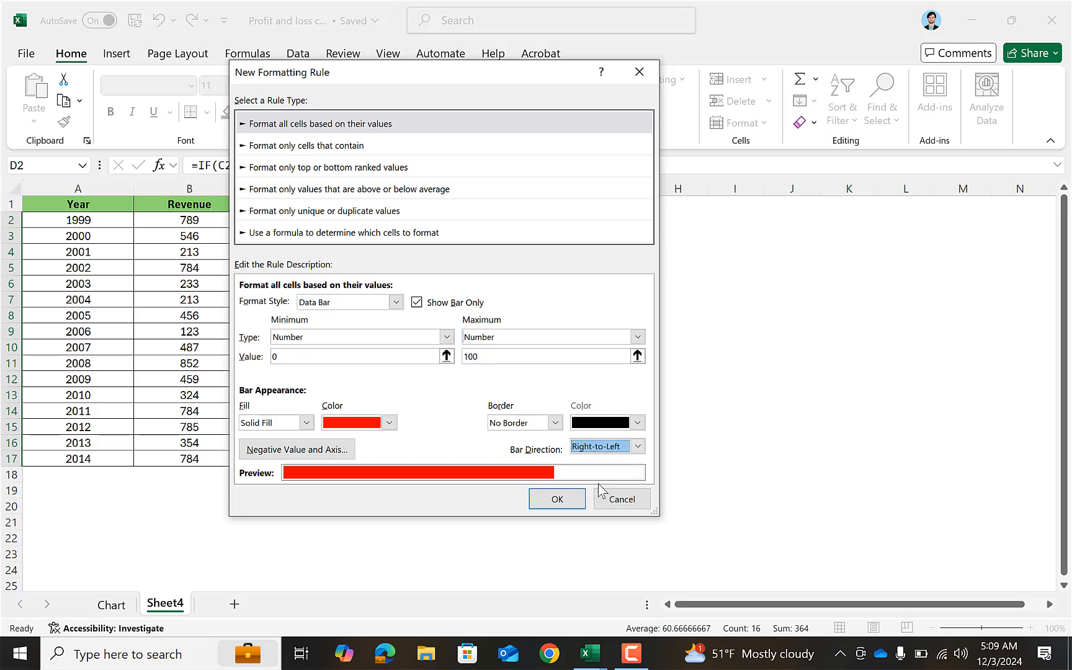
pyautogui.click(570, 500)
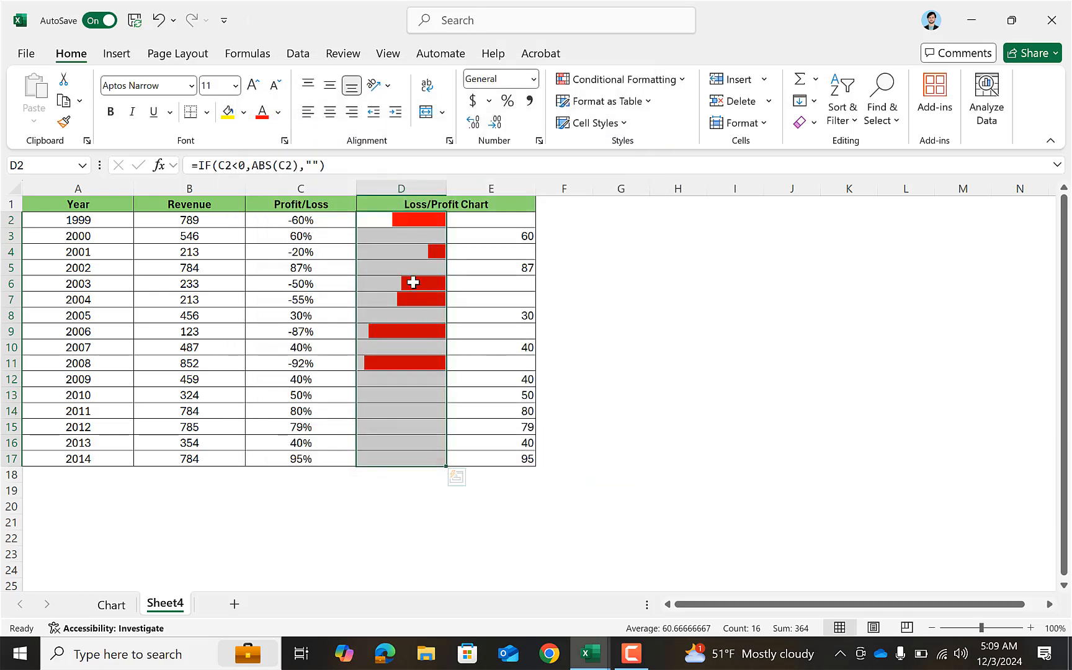
pyautogui.click(411, 237)
pyautogui.click(419, 333)
# Start a new conditional formatting rule for E2:E17 with the Data Bar format style and Show Bar Only enabled.
pyautogui.moveTo(490, 220); pyautogui.dragTo(500, 459)
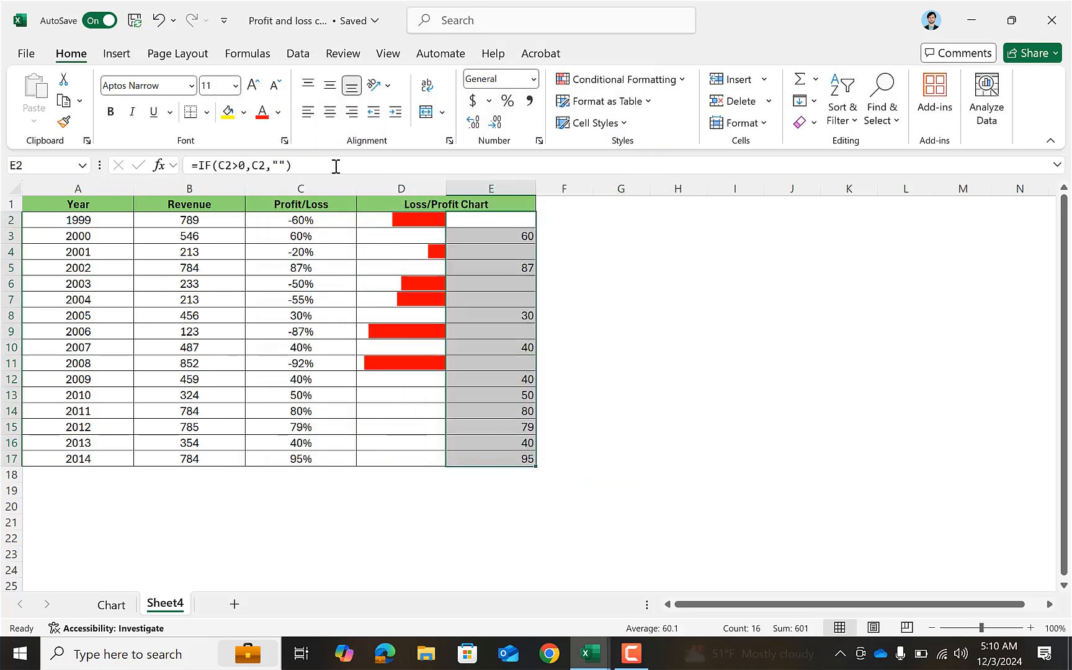
pyautogui.click(608, 80)
pyautogui.click(625, 283)
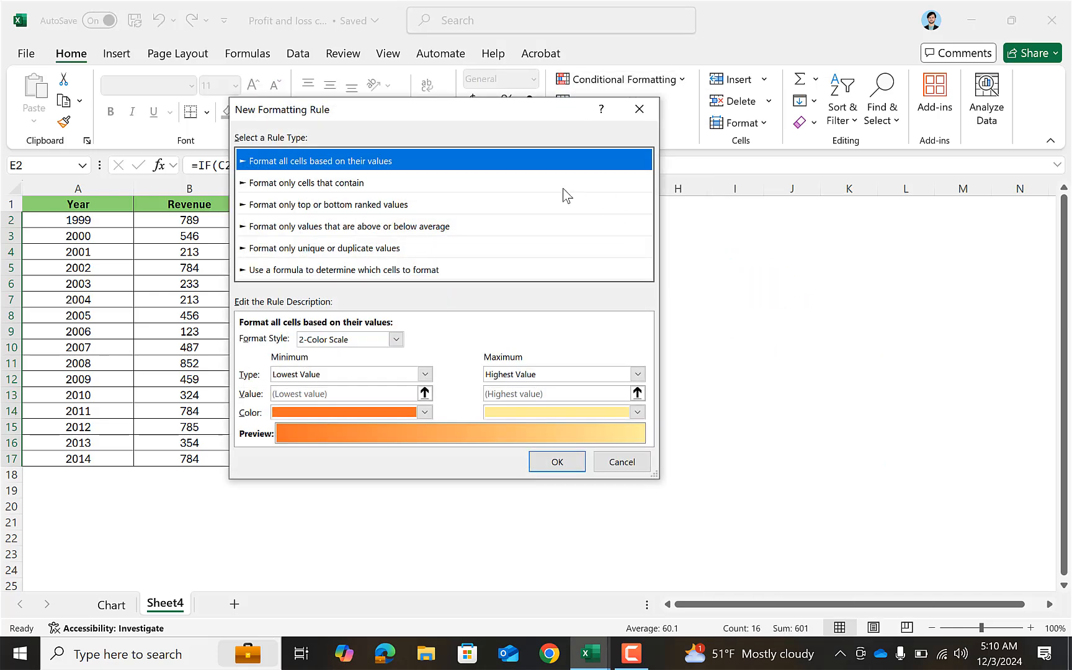
pyautogui.click(396, 339)
pyautogui.click(380, 378)
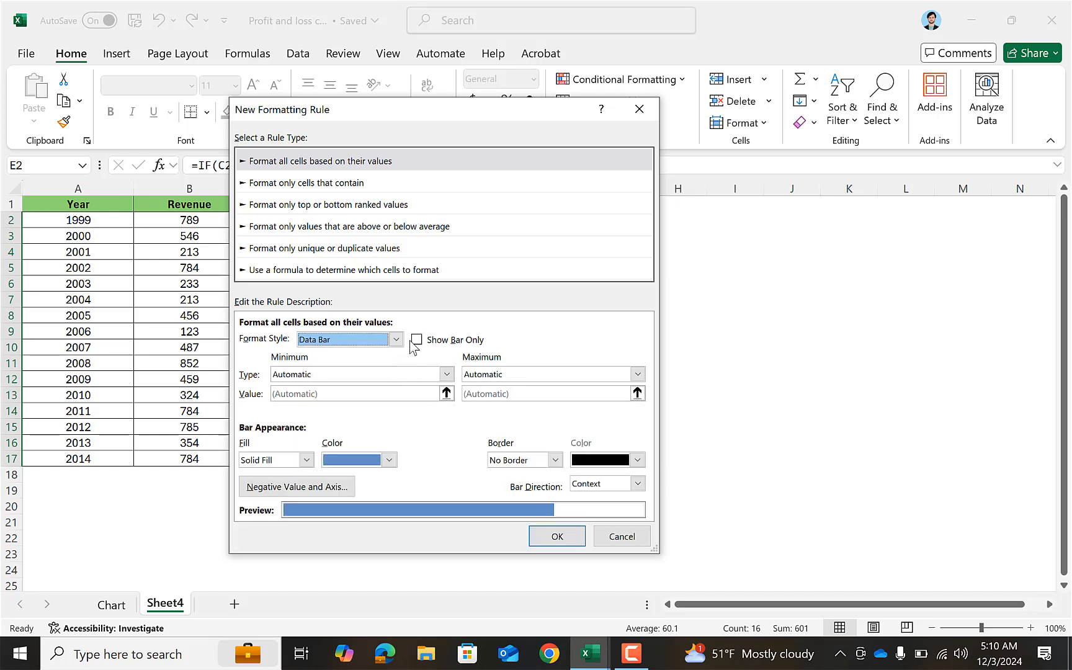
pyautogui.click(415, 341)
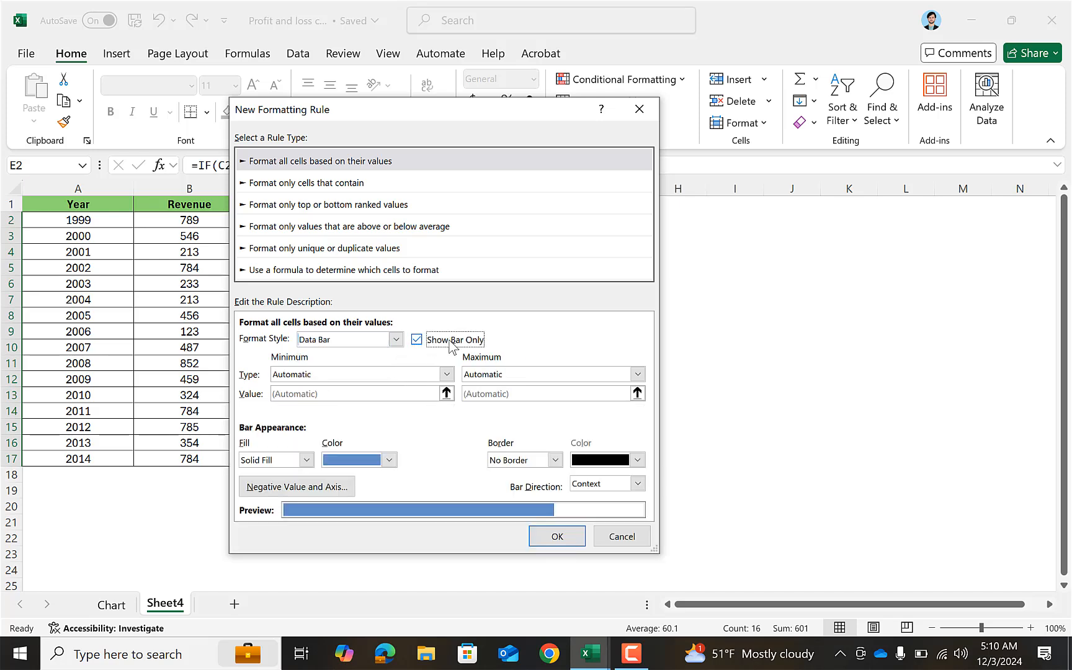
# Set the profit data bar's minimum to type Number with value 0 and its maximum to type Number with value 100.
pyautogui.click(401, 374)
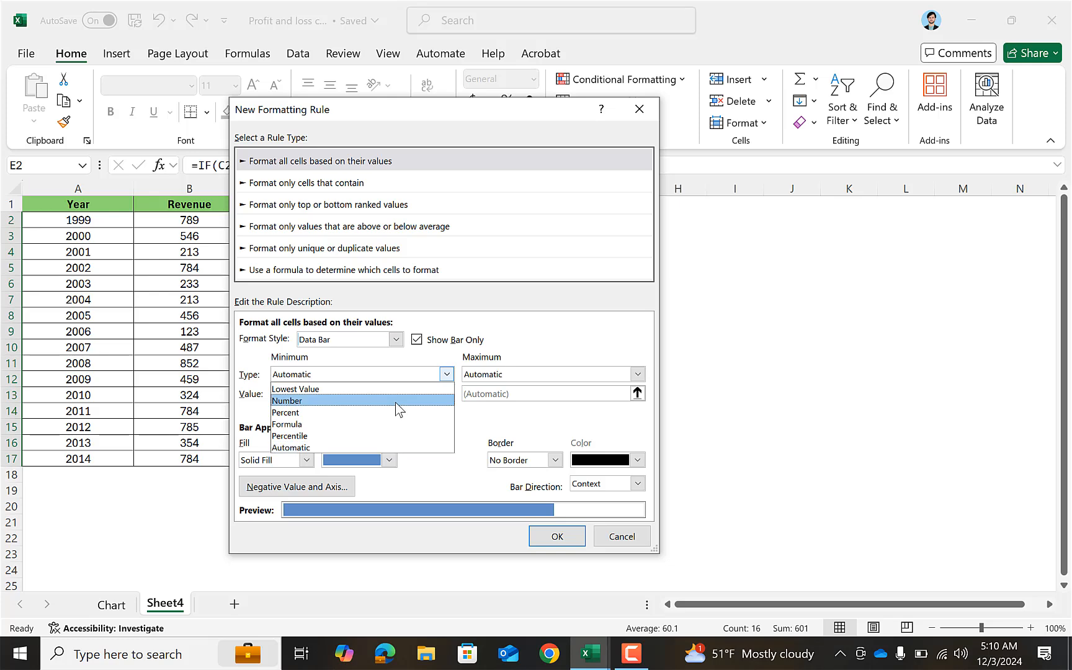
pyautogui.click(395, 401)
pyautogui.click(389, 393)
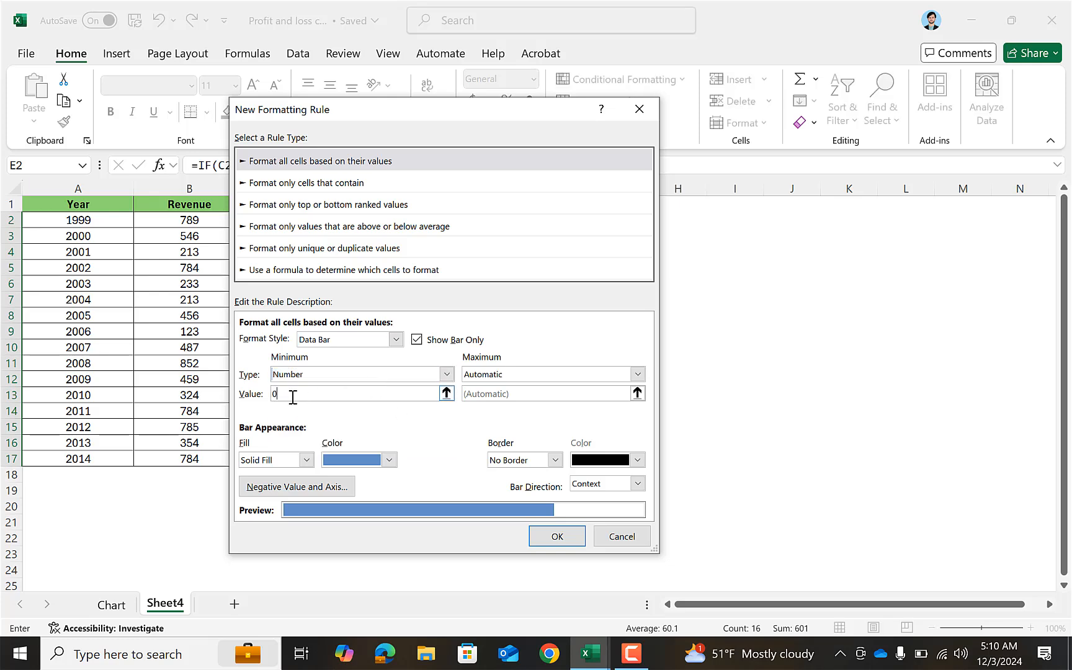
pyautogui.click(489, 375)
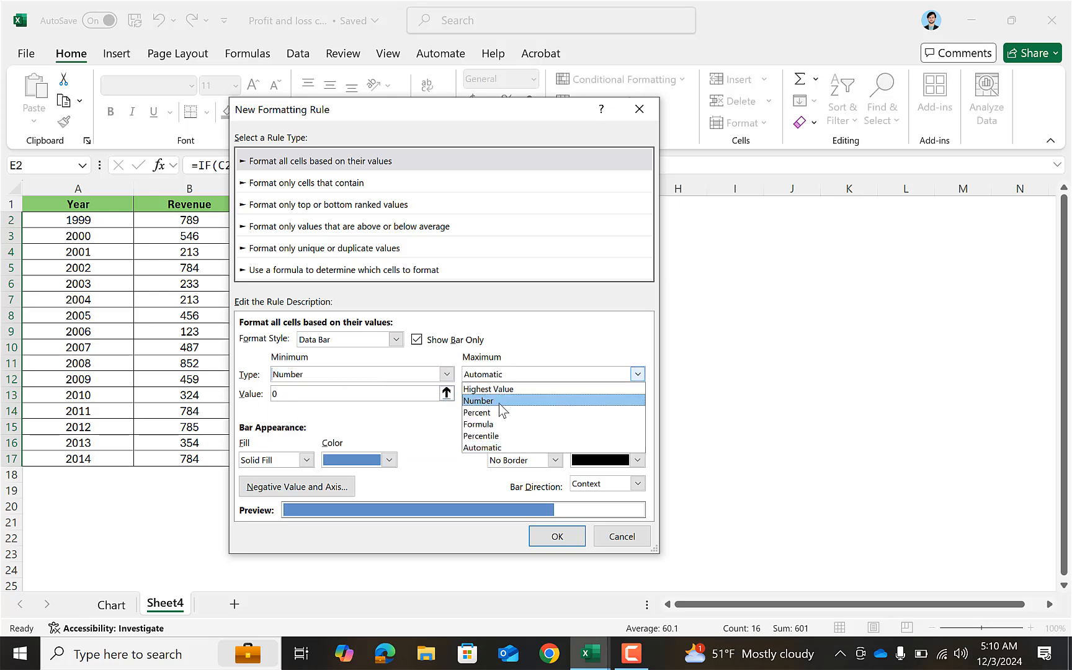
pyautogui.click(500, 401)
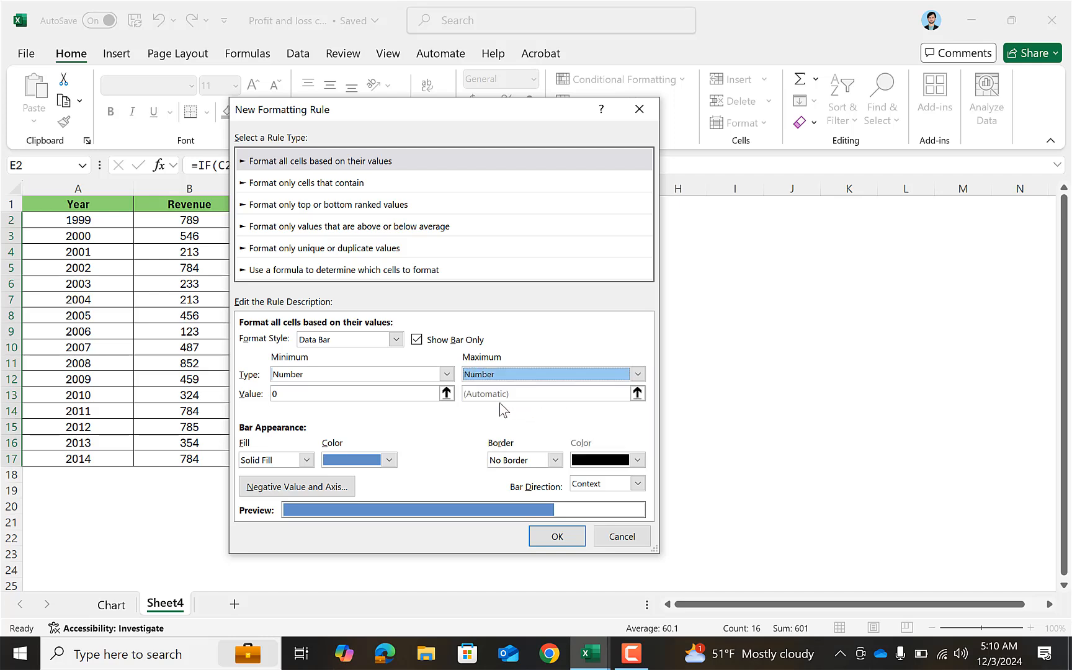
pyautogui.click(465, 394)
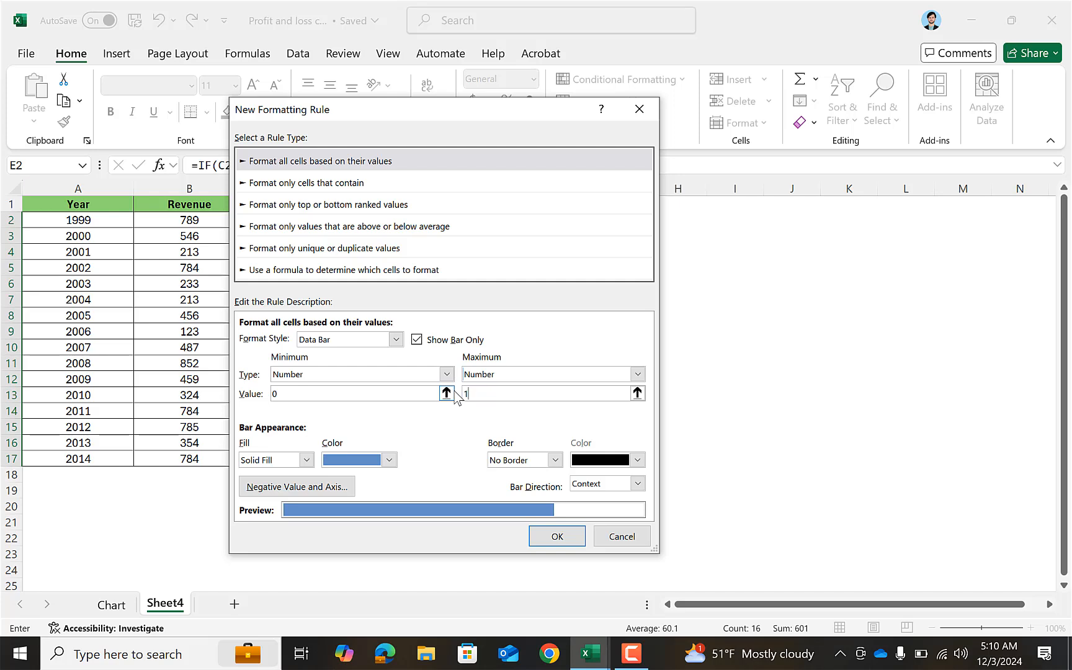
# Set the E2:E17 data bars to standard light green with a Left-to-Right bar direction and apply the rule.
pyautogui.click(369, 462)
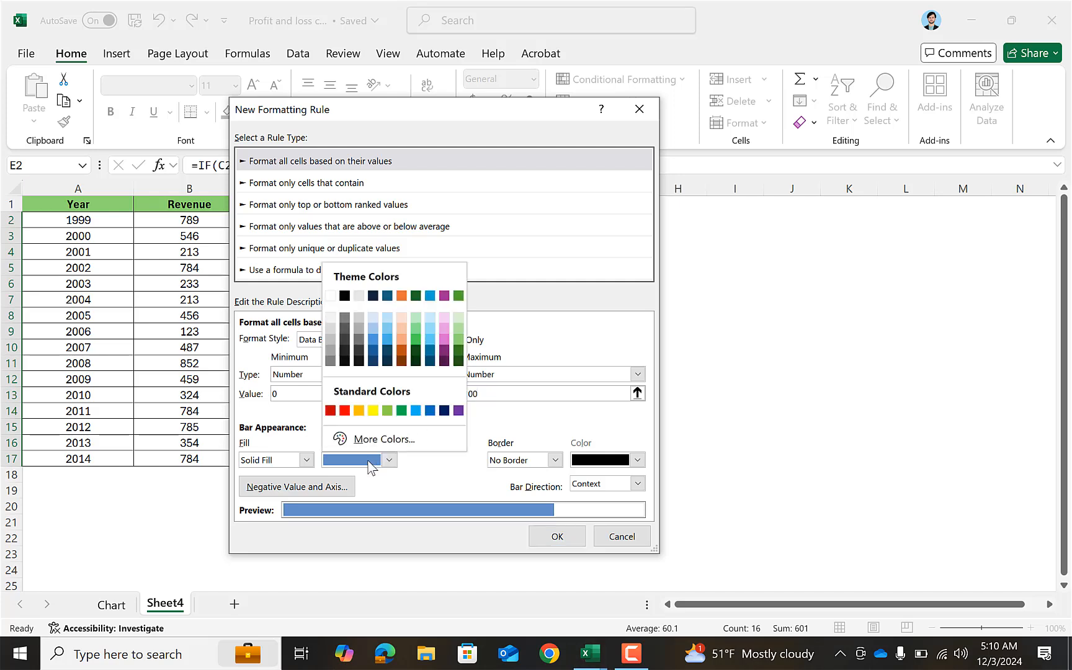
pyautogui.click(392, 410)
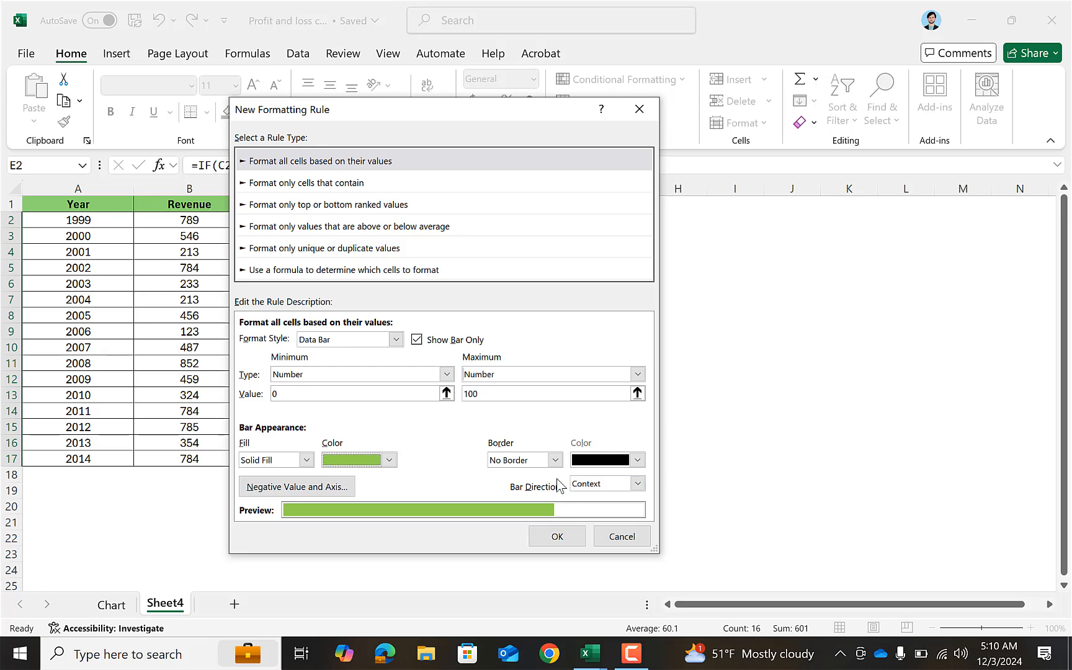
pyautogui.click(589, 484)
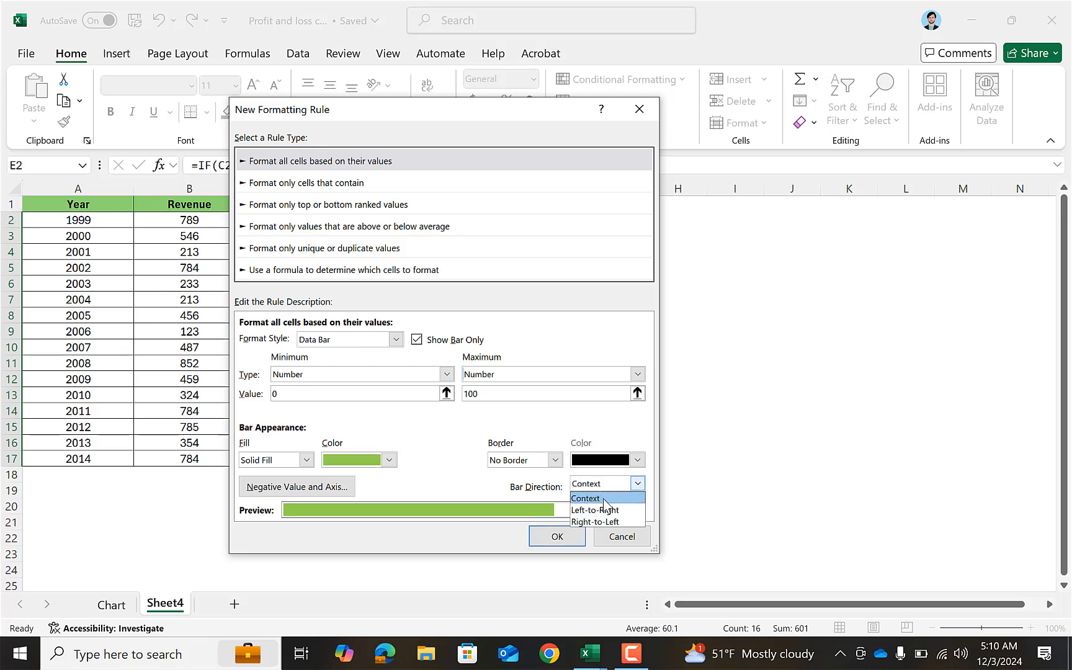
pyautogui.click(605, 510)
pyautogui.click(557, 535)
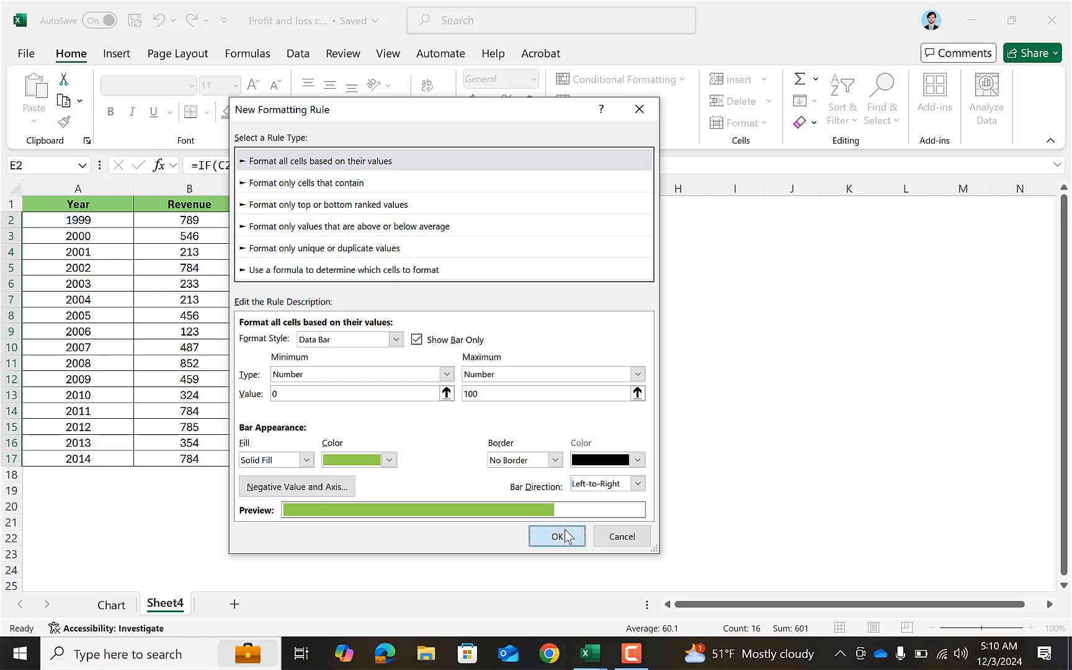
pyautogui.click(610, 507)
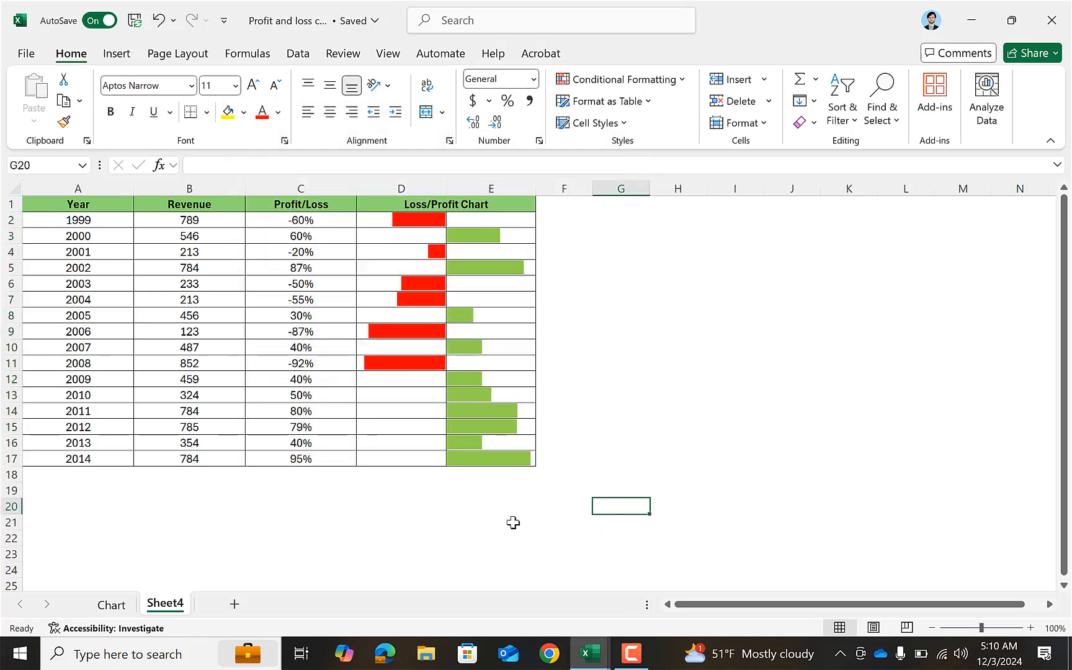
pyautogui.click(428, 519)
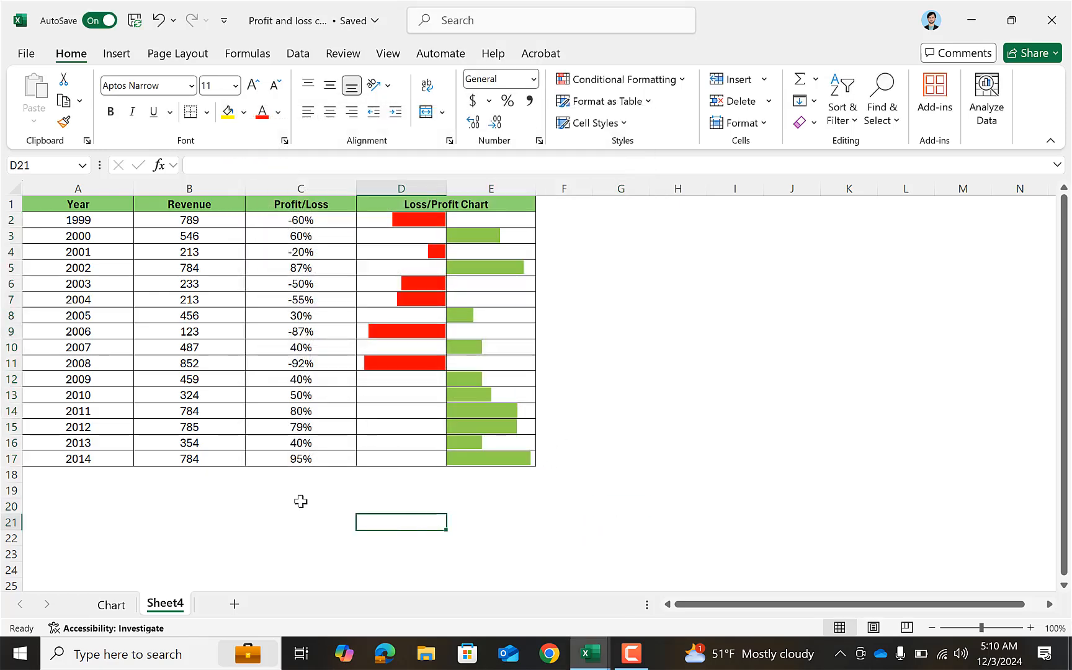
# Change the 2009 Profit/Loss value in C12 to -40 to test the chart's response.
pyautogui.click(315, 380)
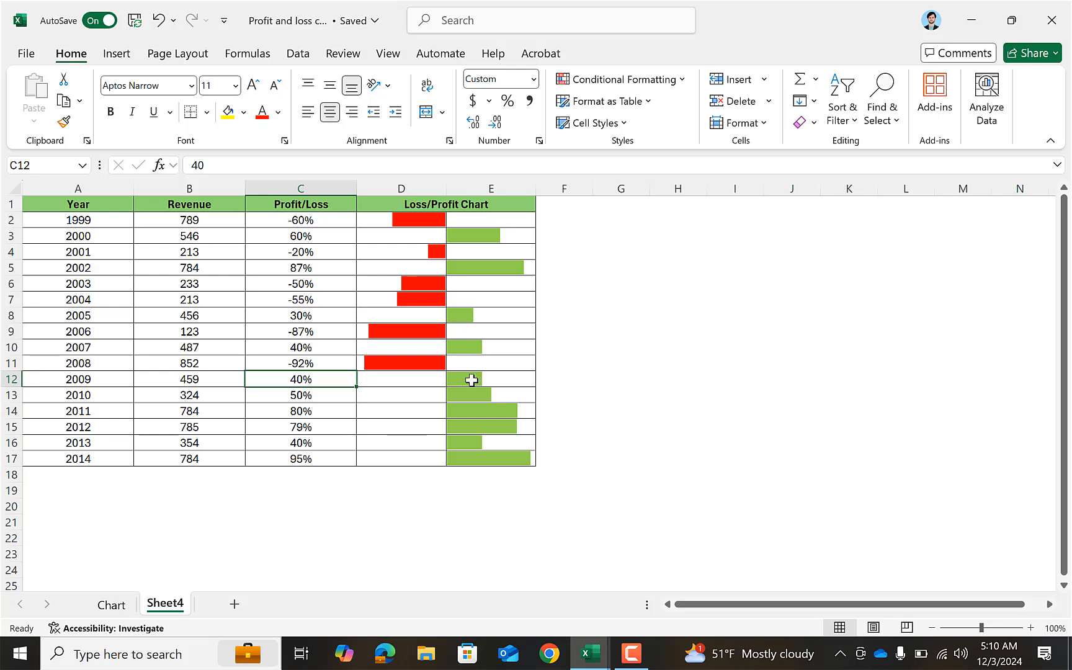
pyautogui.doubleClick(314, 386)
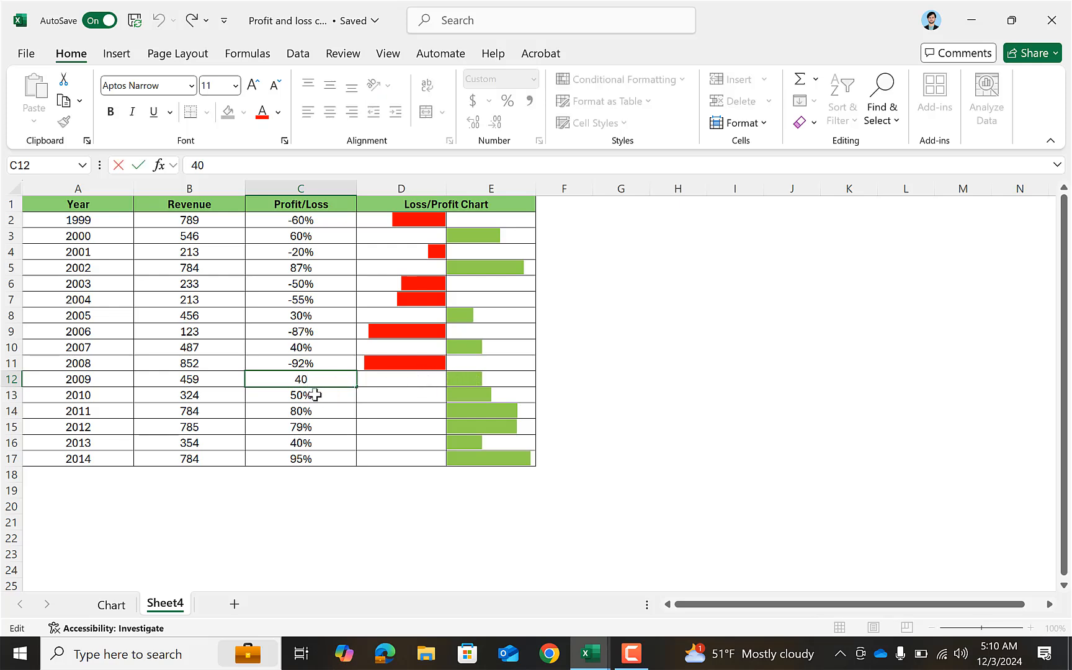
pyautogui.write('-')
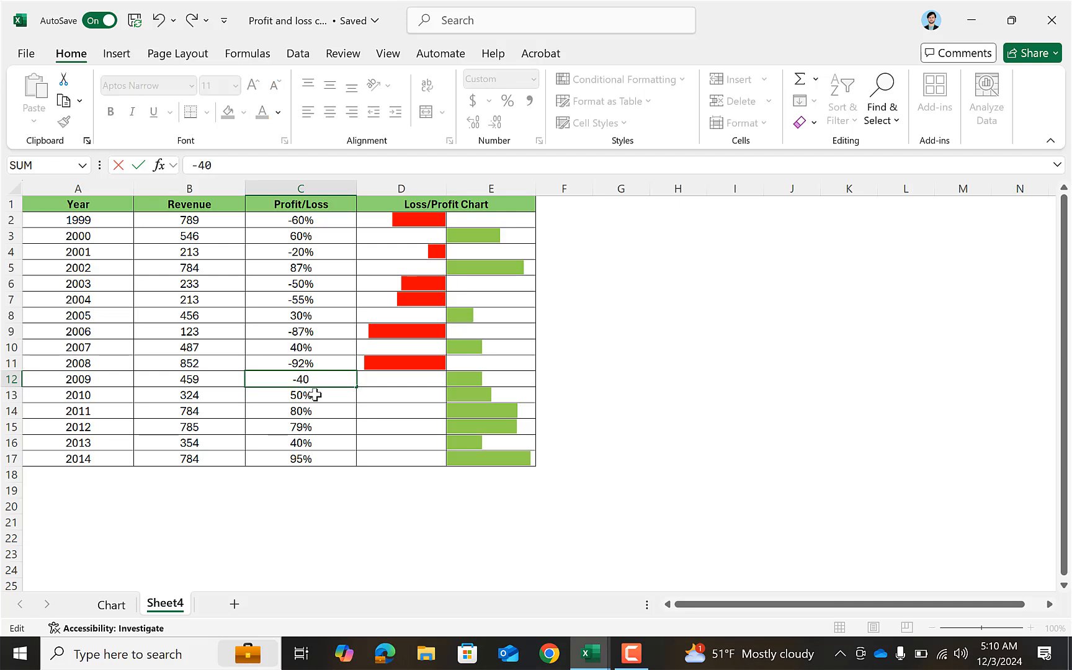
pyautogui.press('Return')
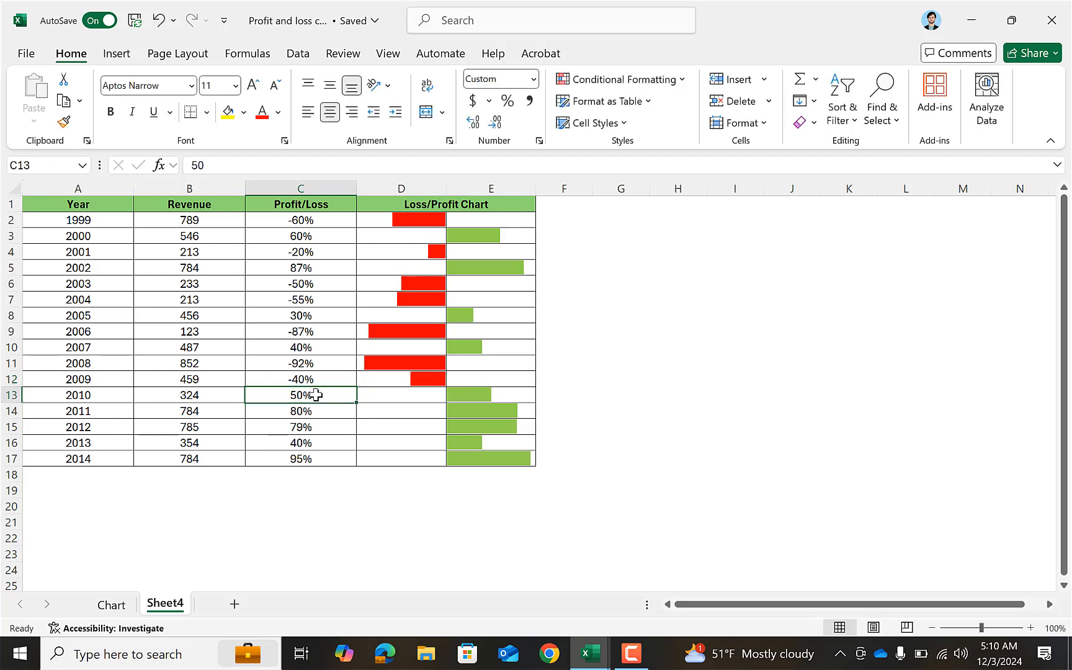
pyautogui.click(423, 374)
pyautogui.click(589, 424)
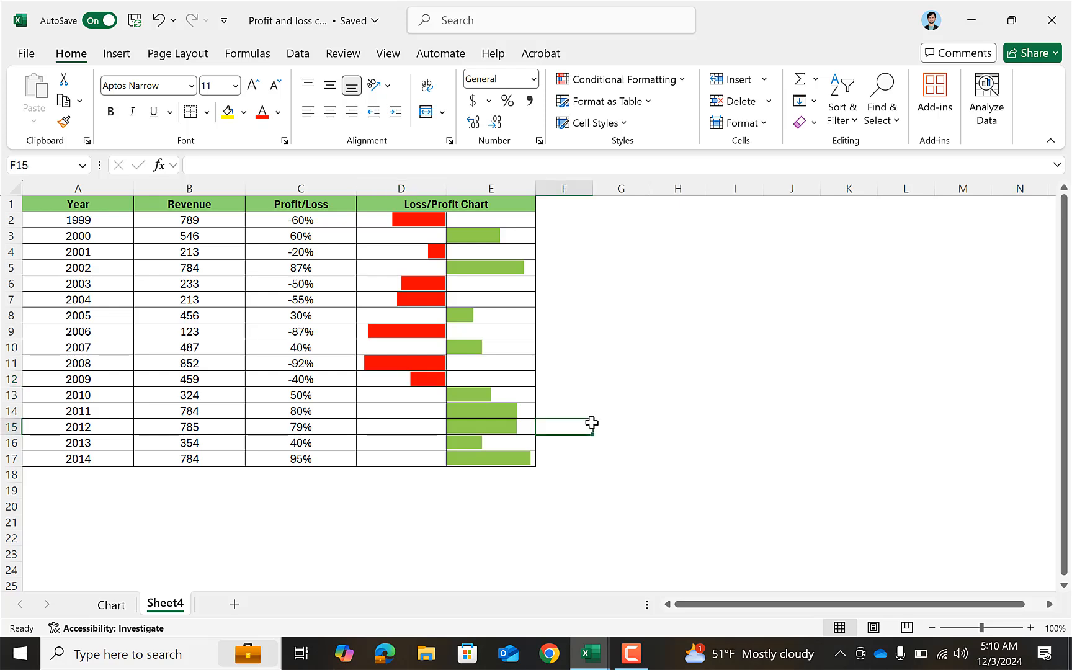